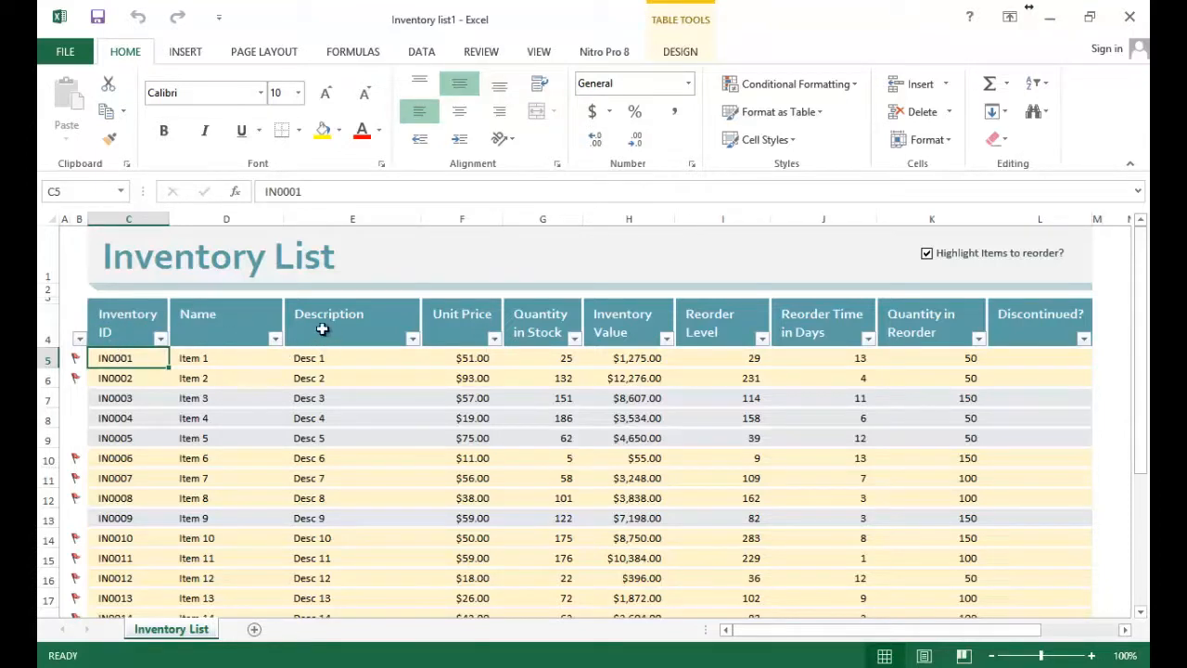
Examine the first item's unit price, stock quantity, inventory value, reorder level, reorder time and reorder quantity in the Inventory List.
{"action": "left_click", "coordinate": [473, 359]}
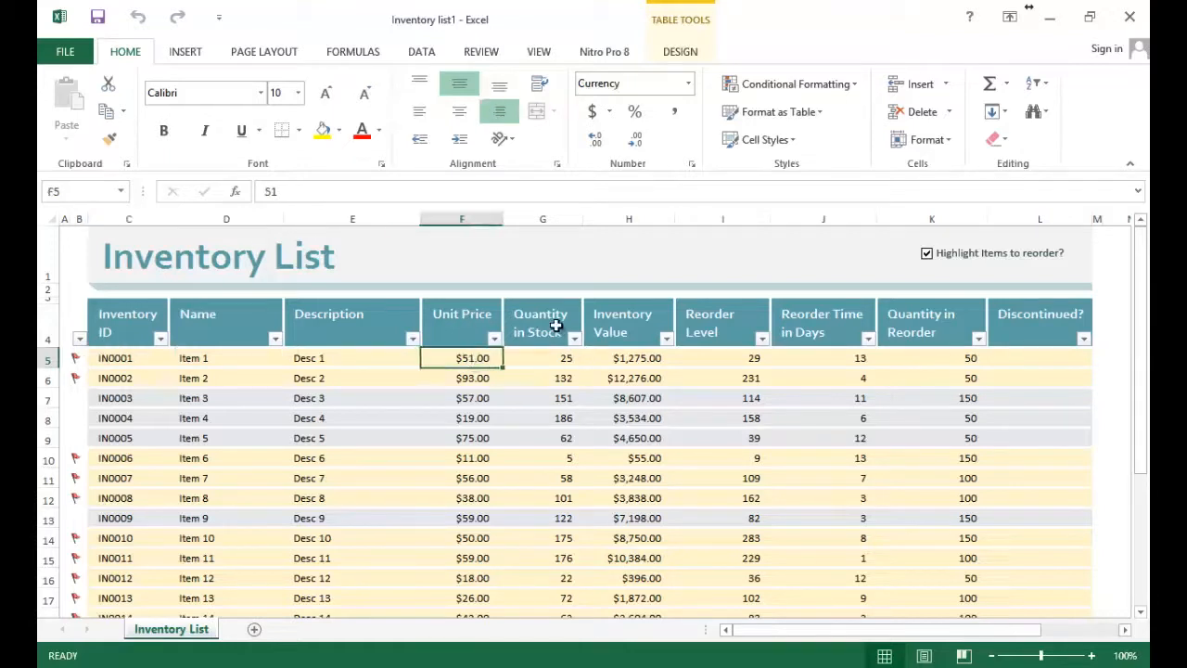
{"action": "left_click", "coordinate": [553, 362]}
{"action": "left_click", "coordinate": [649, 360]}
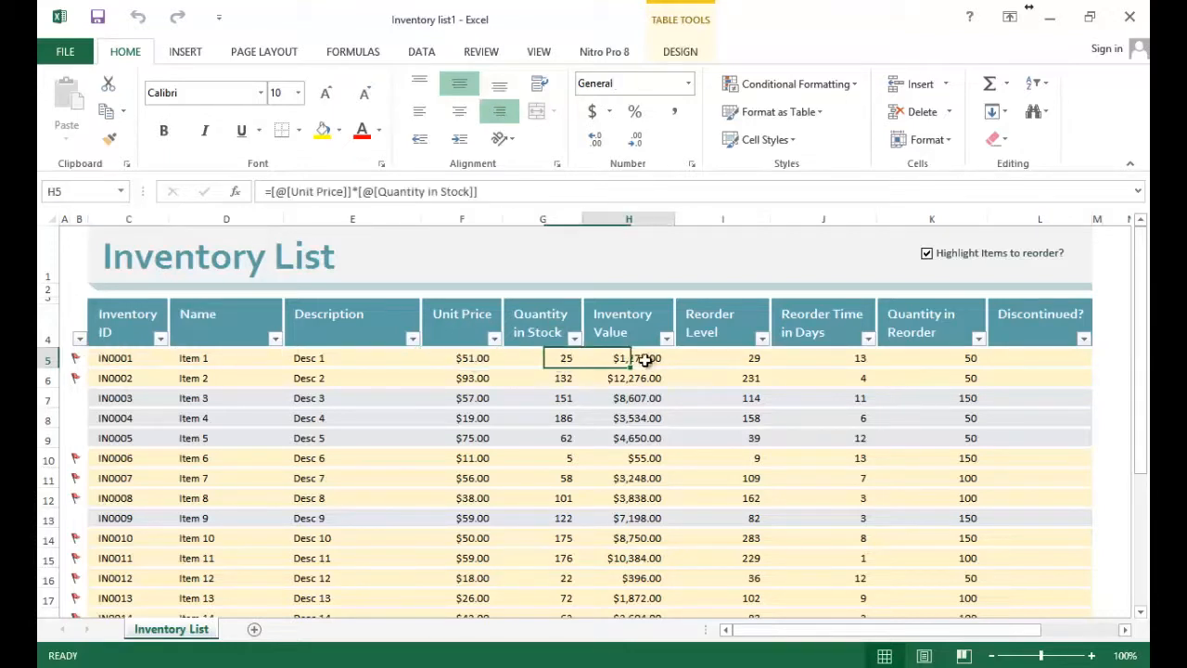
{"action": "left_click", "coordinate": [723, 367]}
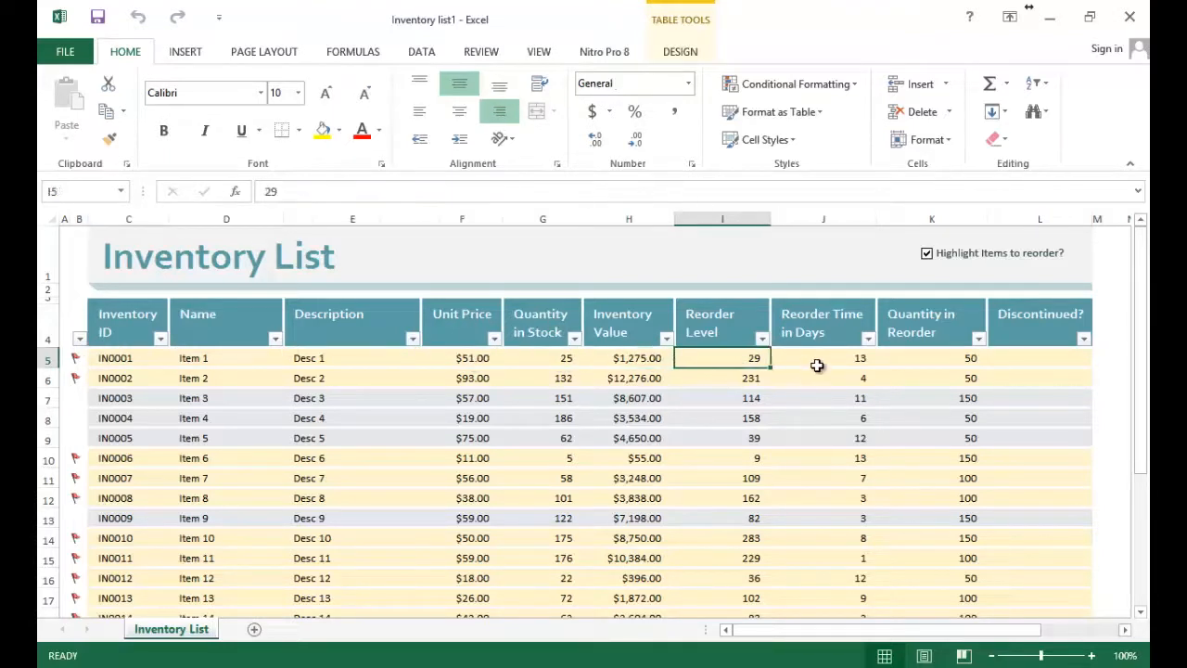
{"action": "left_click", "coordinate": [849, 368]}
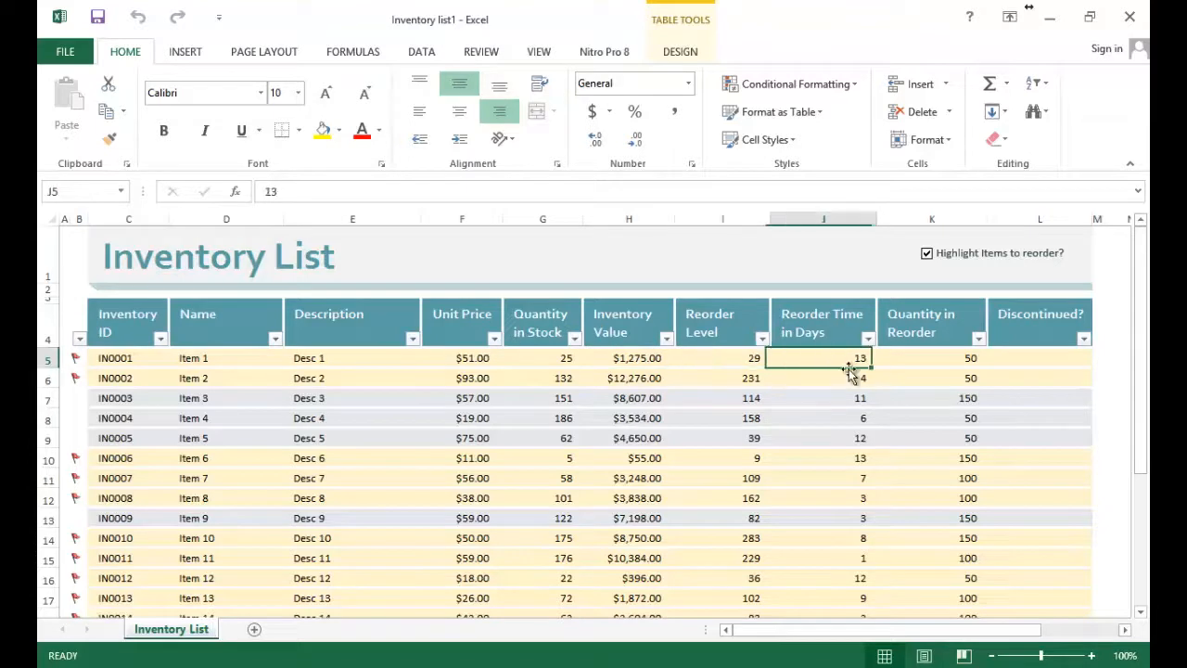
{"action": "left_click", "coordinate": [927, 364]}
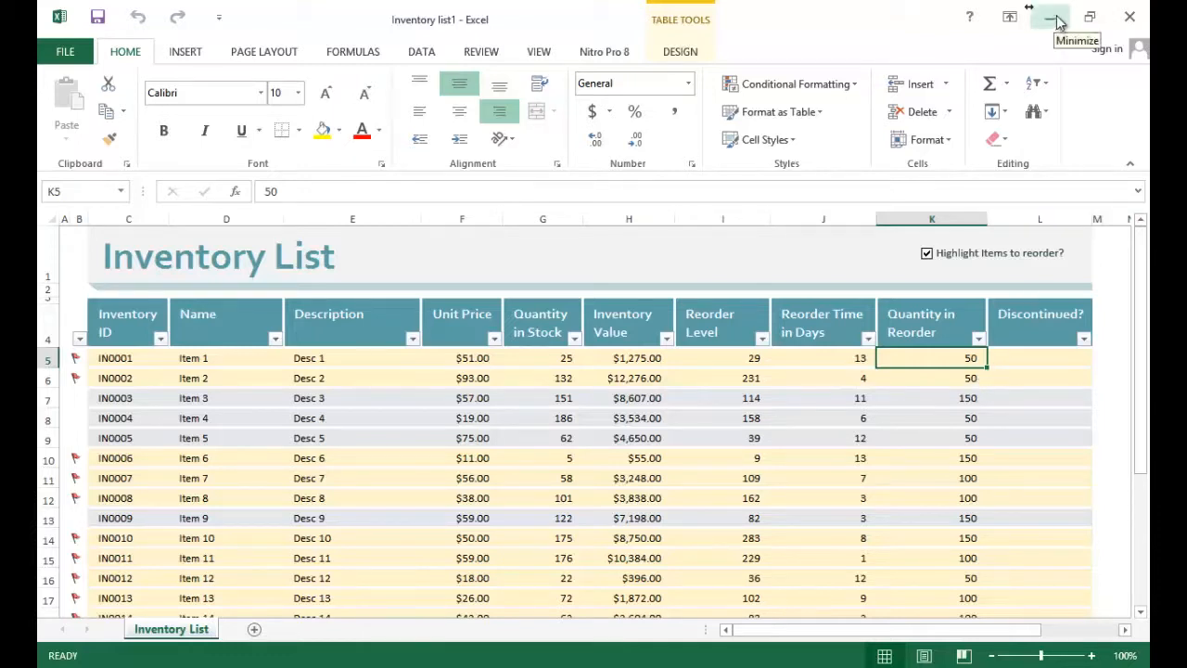
Minimize the workbook, launch Clarion 9.1 from the desktop and allow it to make changes to the computer.
{"action": "left_click", "coordinate": [1056, 25]}
{"action": "double_click", "coordinate": [160, 62]}
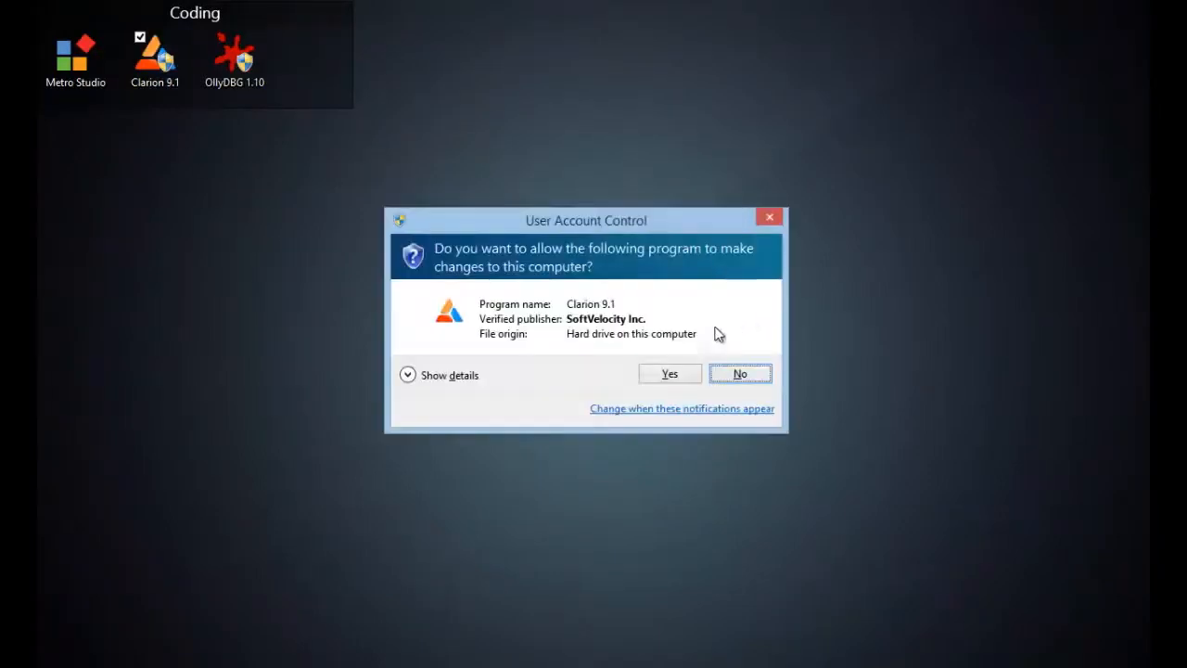
{"action": "left_click", "coordinate": [678, 378]}
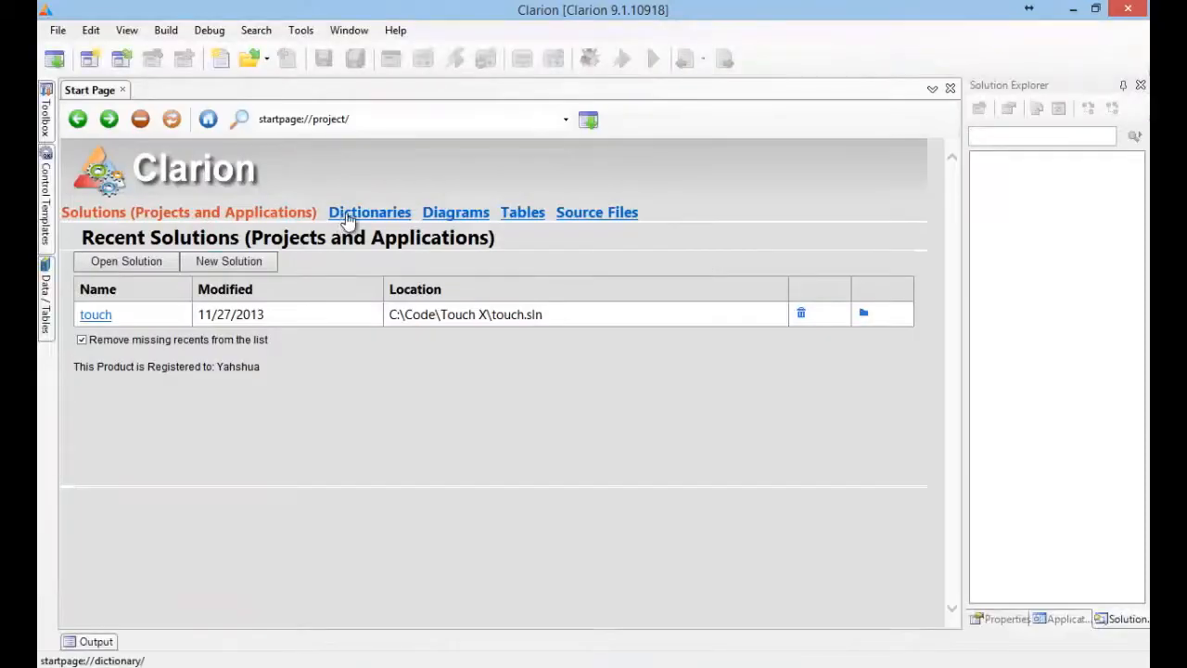
Start a new dictionary and choose the Demos folder on the System Disk (C:) as its save location.
{"action": "left_click", "coordinate": [347, 213]}
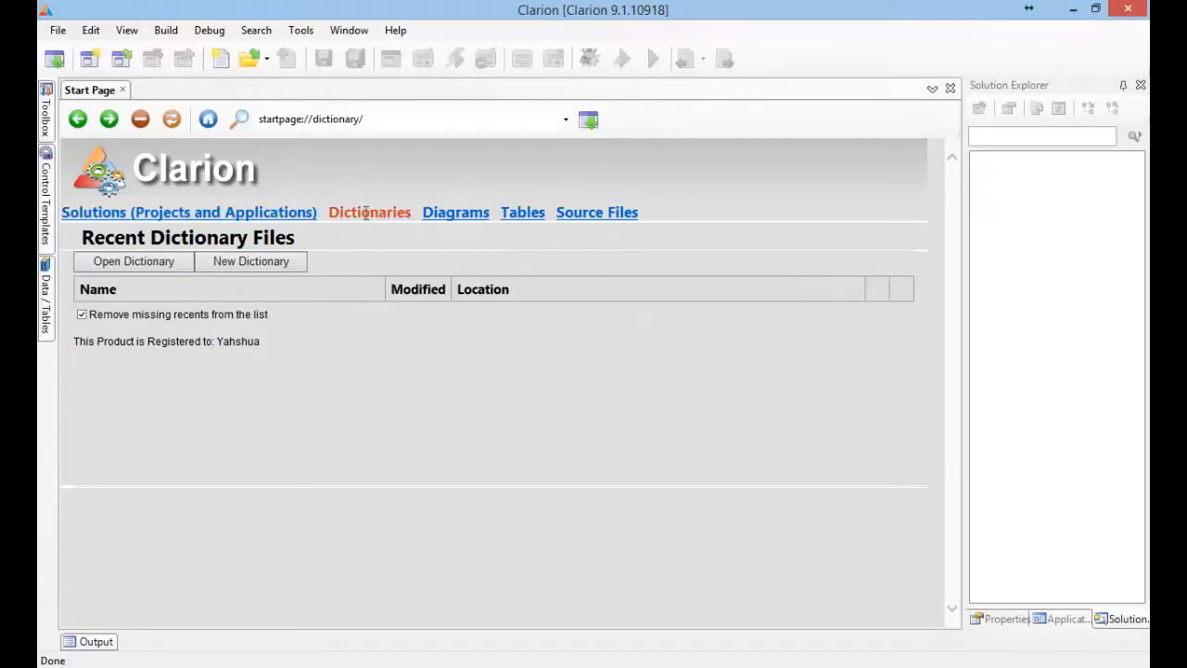
{"action": "left_click", "coordinate": [264, 262]}
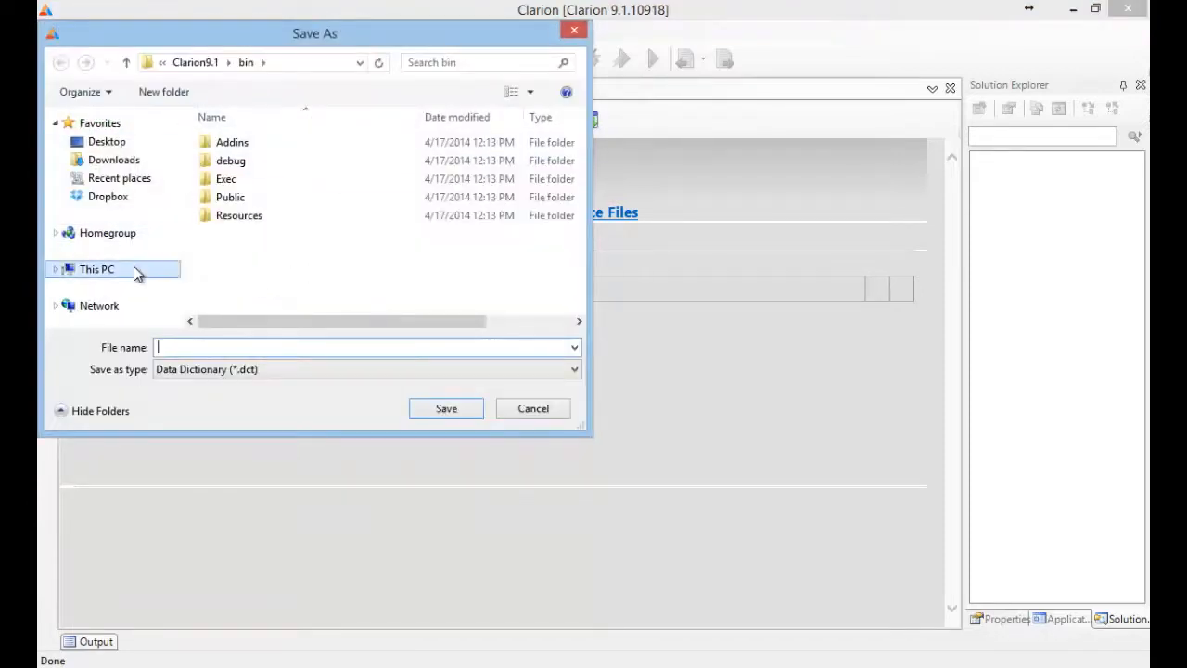
{"action": "left_click", "coordinate": [132, 269]}
{"action": "left_click_drag", "start_coordinate": [580, 188], "coordinate": [575, 291]}
{"action": "double_click", "coordinate": [379, 265]}
{"action": "mouse_move", "coordinate": [578, 197]}
{"action": "left_mouse_down"}
{"action": "mouse_move", "coordinate": [575, 223]}
{"action": "mouse_move", "coordinate": [574, 193]}
{"action": "left_mouse_up"}
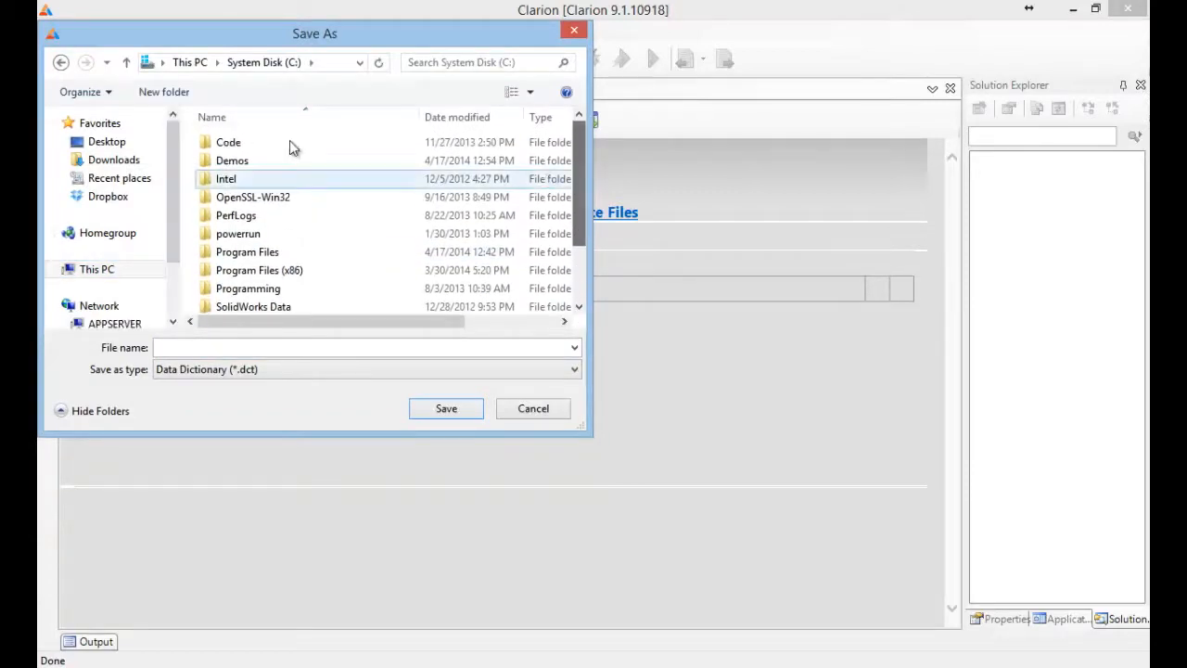
{"action": "double_click", "coordinate": [240, 163]}
{"action": "left_click", "coordinate": [223, 350]}
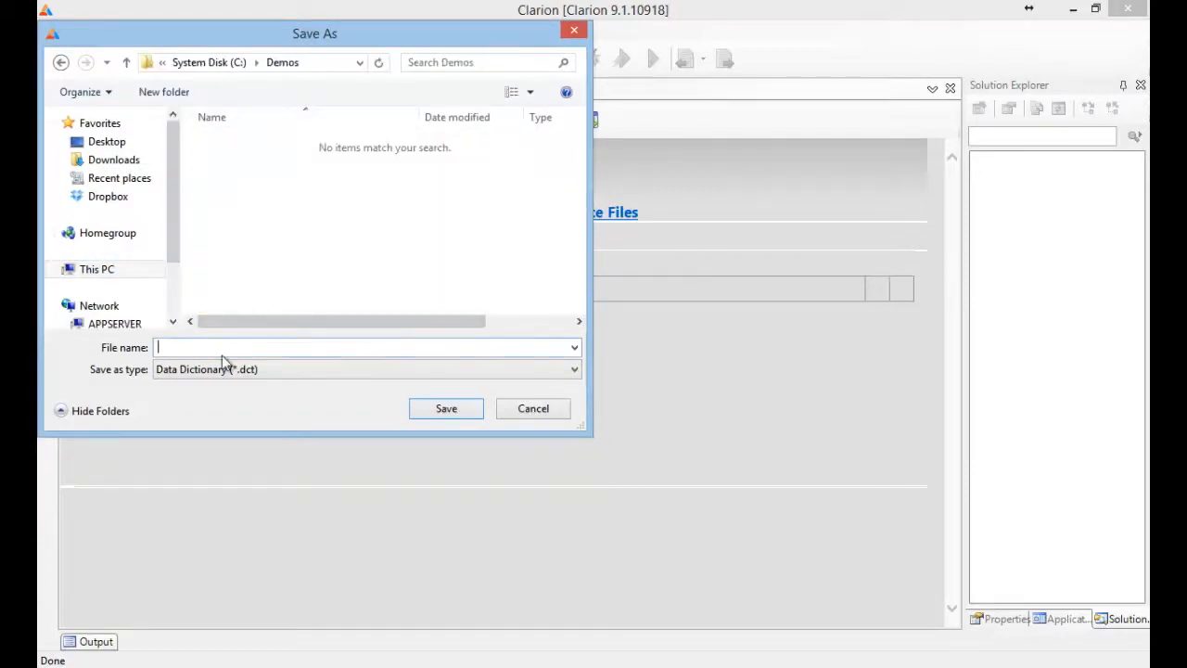
Create a folder named Inventory inside Demos and open it.
{"action": "right_click", "coordinate": [478, 284]}
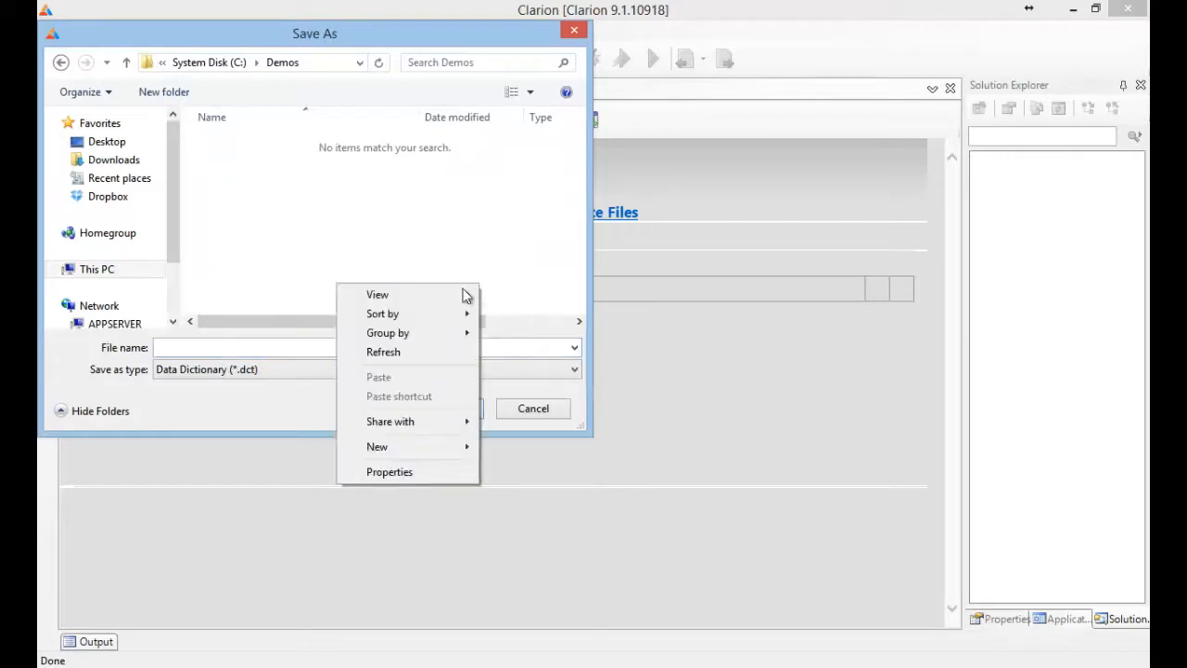
{"action": "left_click", "coordinate": [406, 447]}
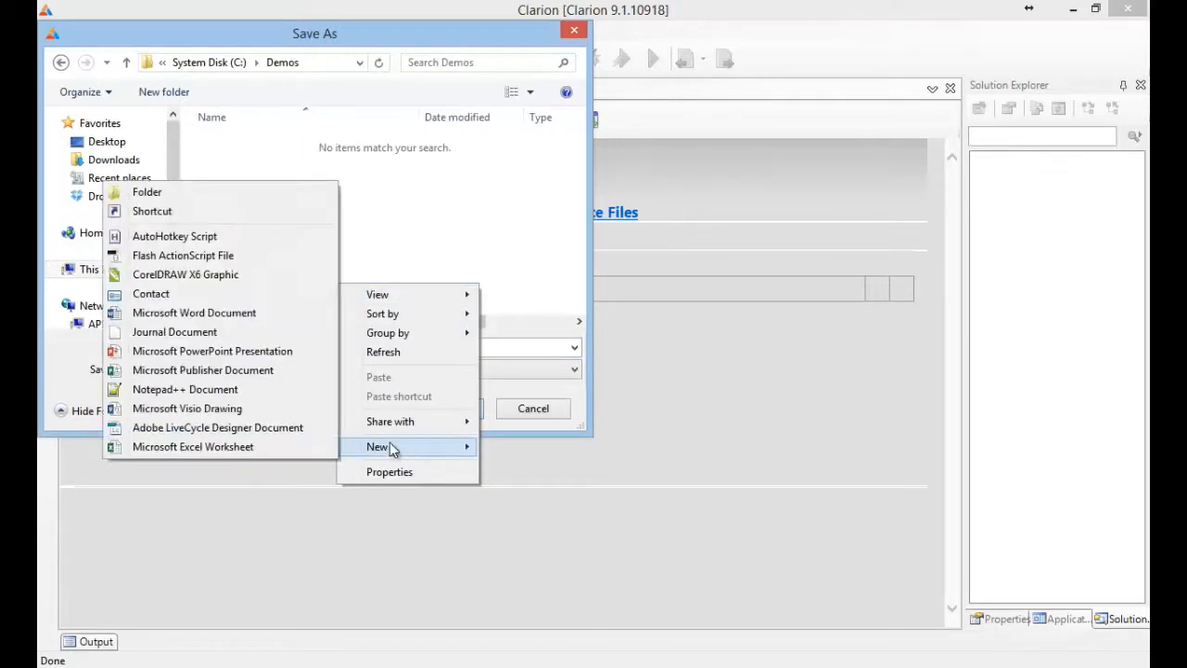
{"action": "left_click", "coordinate": [220, 191]}
{"action": "type", "text": "Inventory"}
{"action": "key", "text": "Return"}
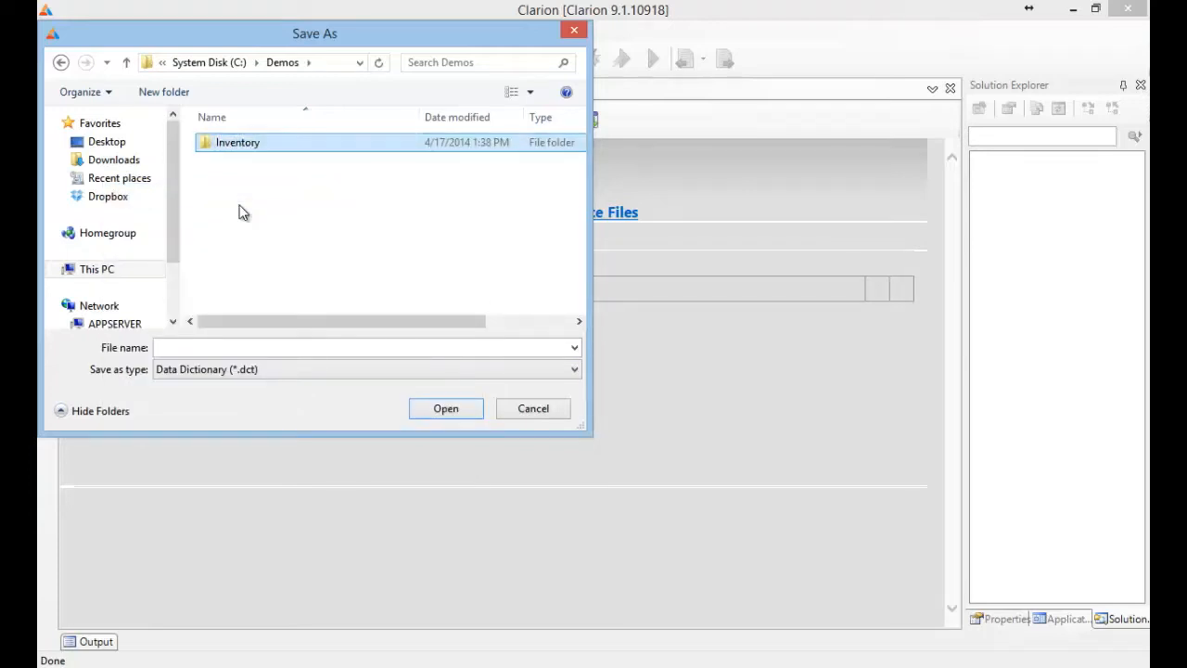
{"action": "key", "text": "Return"}
Save the new data dictionary under the file name Inventory.
{"action": "left_click", "coordinate": [423, 346]}
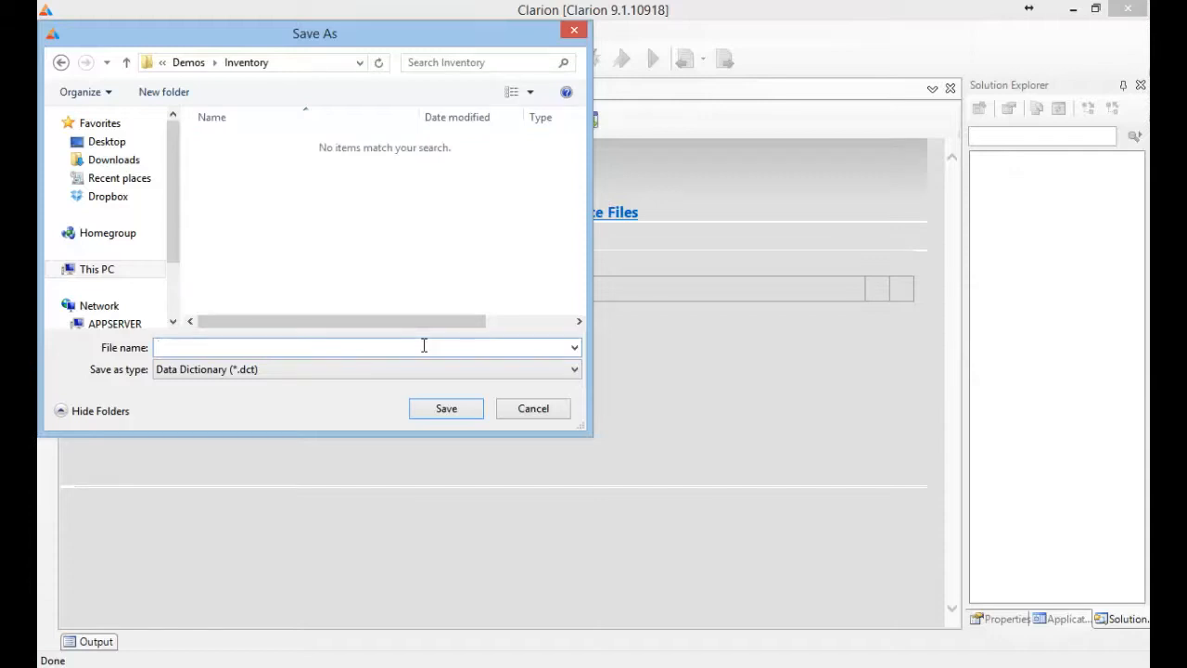
{"action": "type", "text": "Inventory"}
{"action": "key", "text": "Return"}
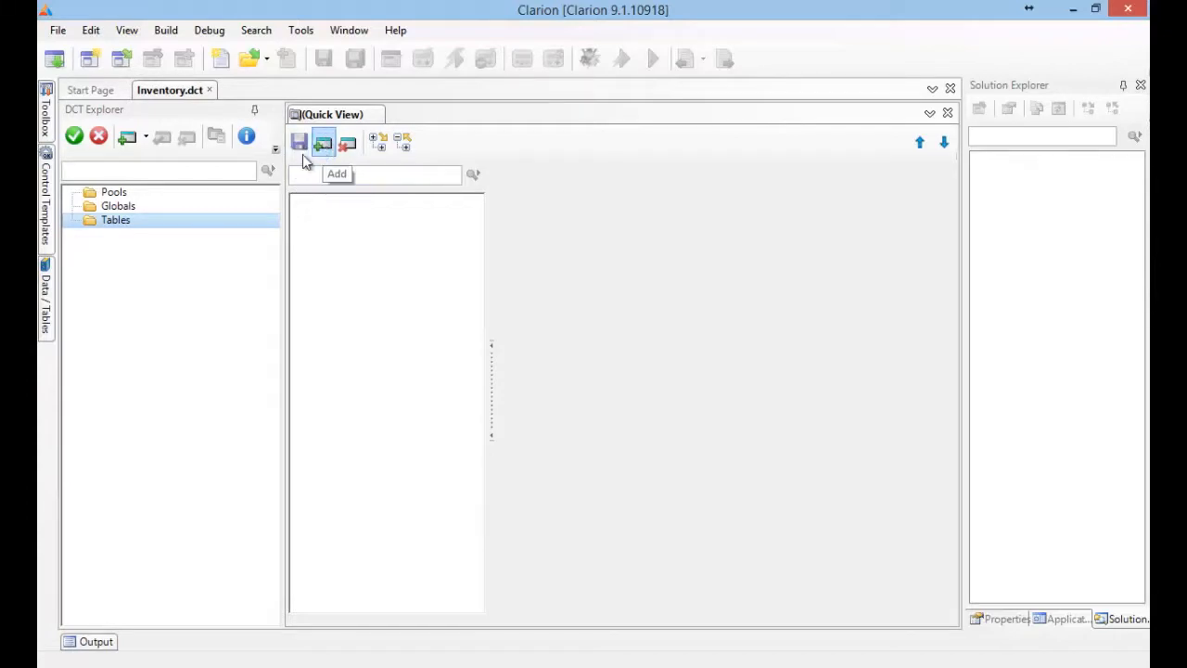
Add a table labelled Inventory with the prefix INV to the dictionary and make it bindable.
{"action": "left_click", "coordinate": [132, 147]}
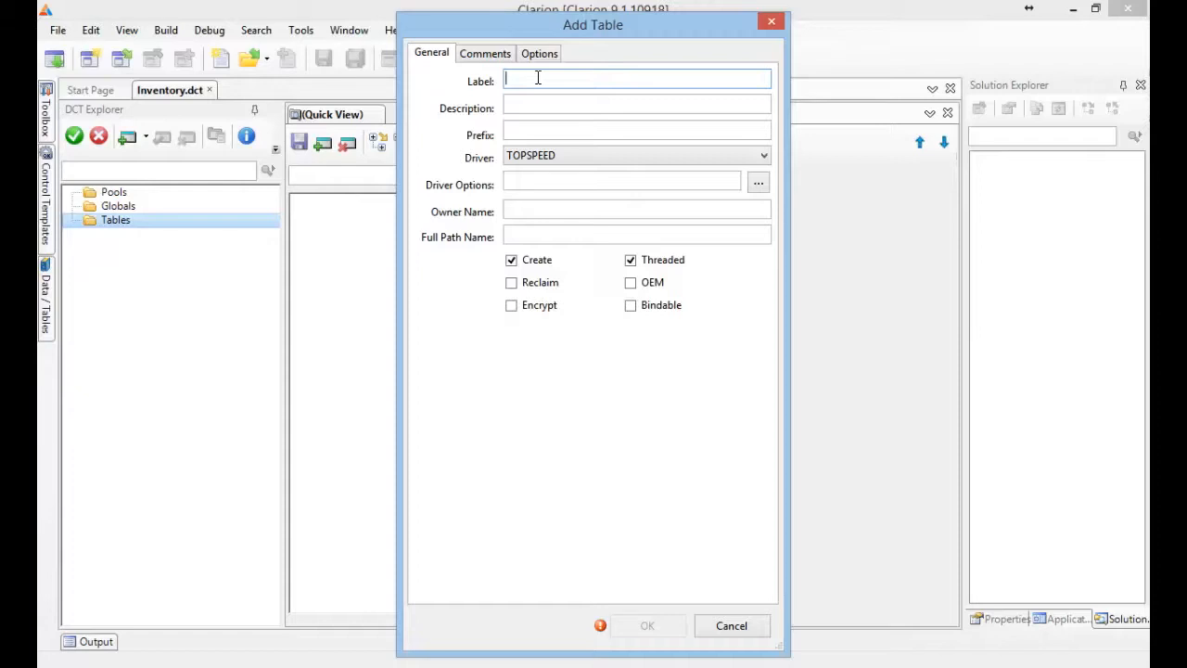
{"action": "type", "text": "Warehouse"}
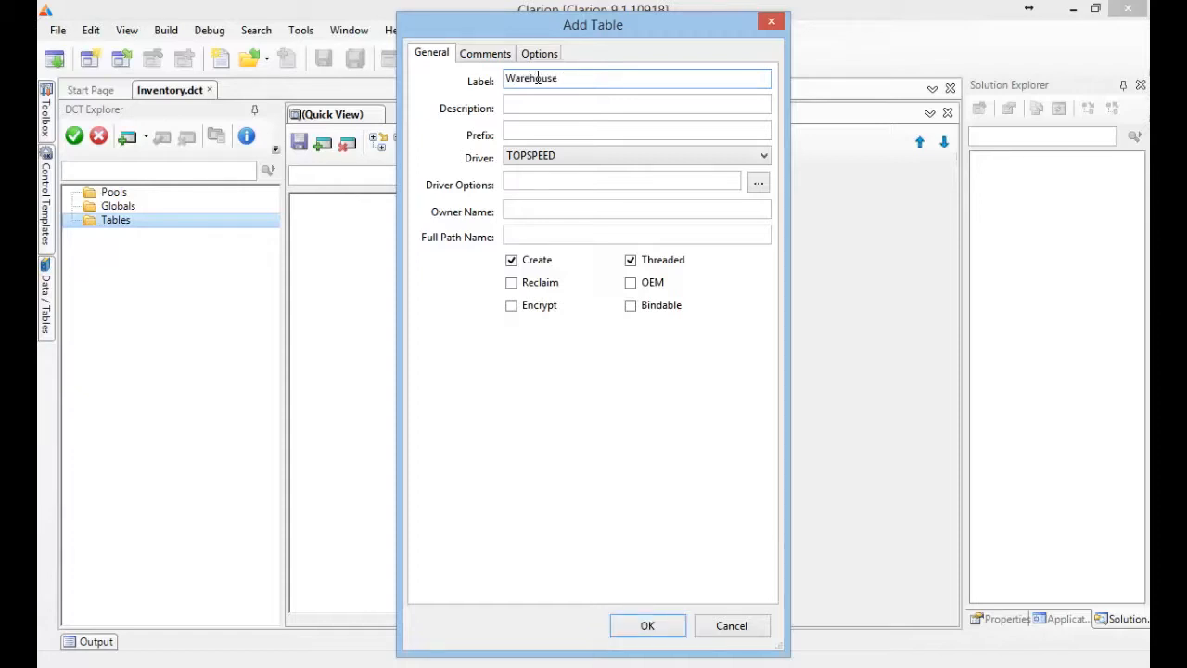
{"action": "double_click", "coordinate": [538, 78]}
{"action": "type", "text": "Inventory"}
{"action": "key", "text": "Tab"}
{"action": "key", "text": "Tab"}
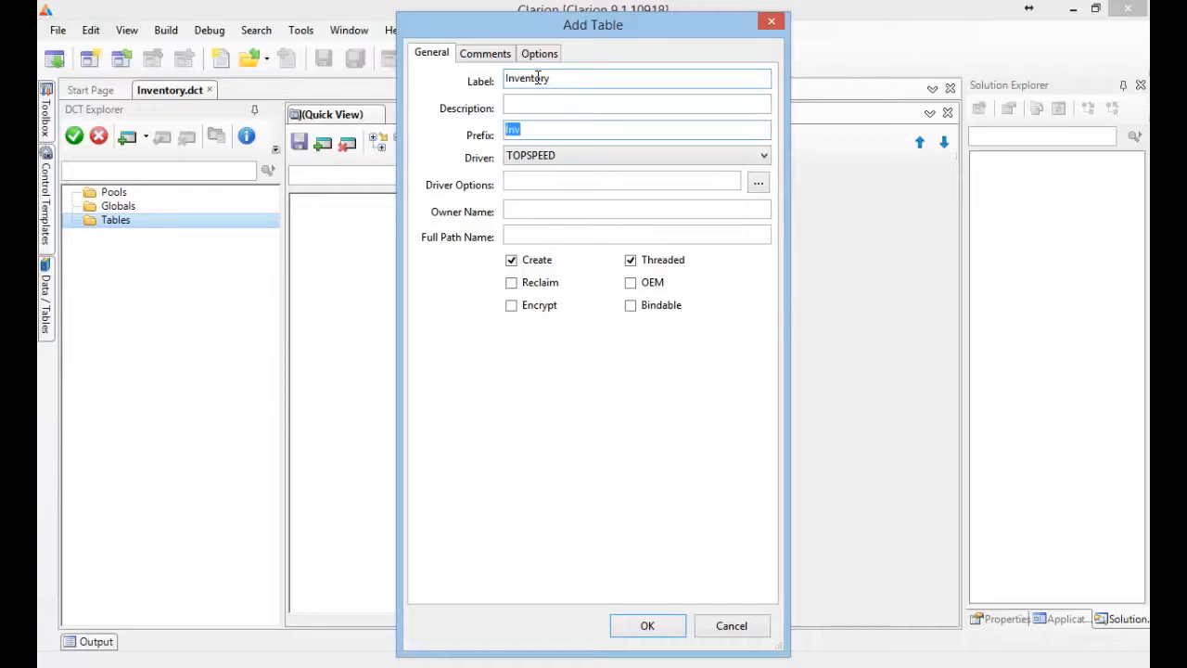
{"action": "type", "text": "IN"}
{"action": "key", "text": "Tab"}
{"action": "key", "text": "Tab"}
{"action": "key", "text": "Tab"}
{"action": "key", "text": "Tab"}
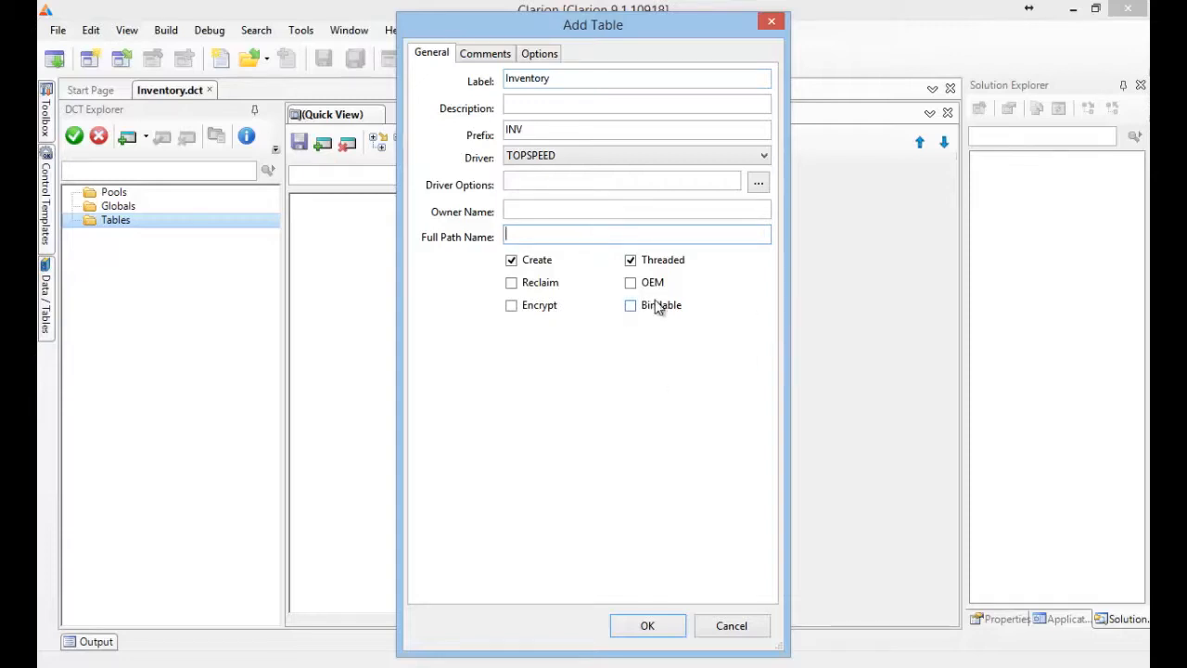
{"action": "left_click", "coordinate": [637, 626]}
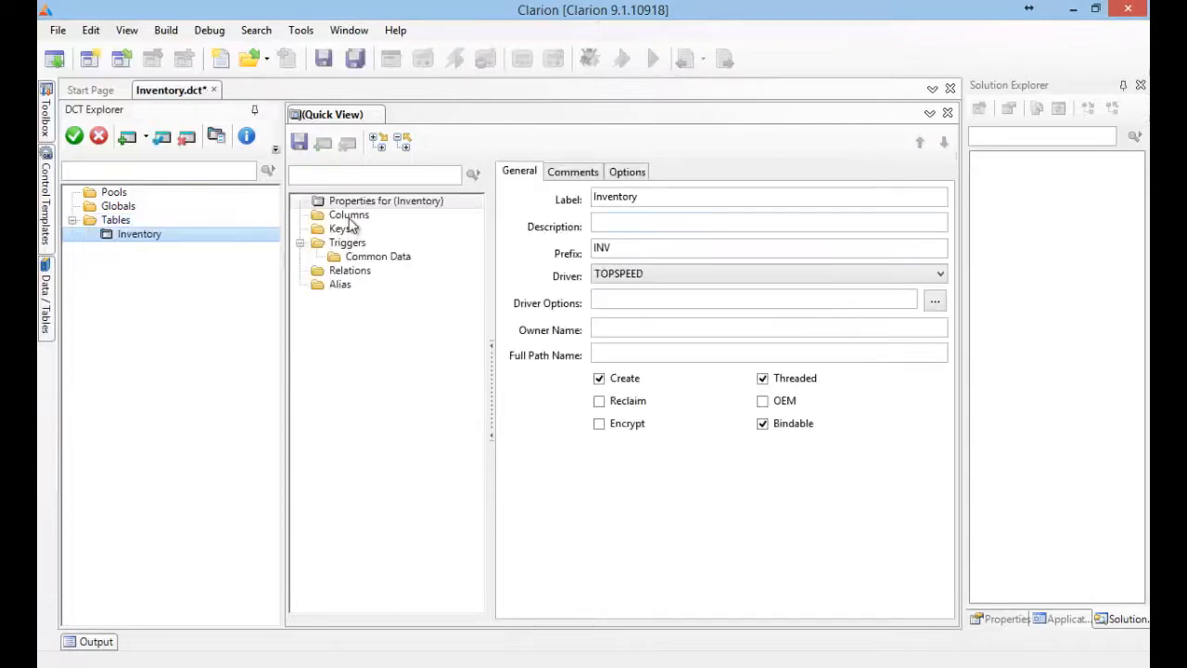
Select the Inventory table's columns, check the column headings in the Excel inventory list and return to Clarion.
{"action": "left_click", "coordinate": [351, 216]}
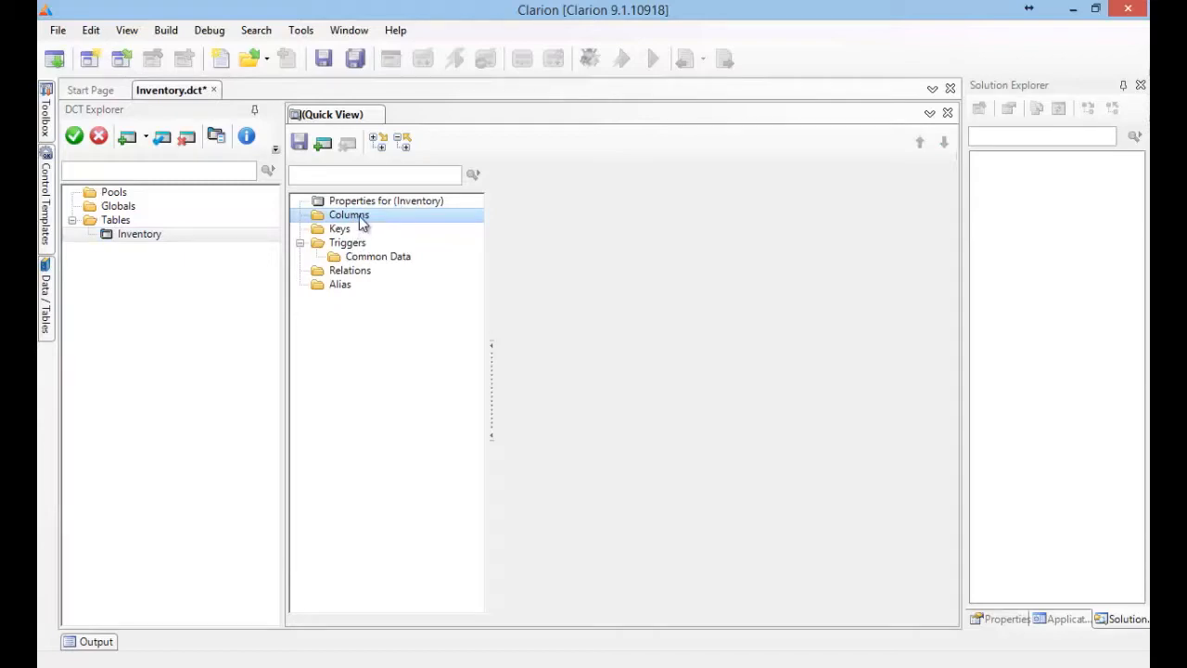
{"action": "left_click", "coordinate": [357, 666]}
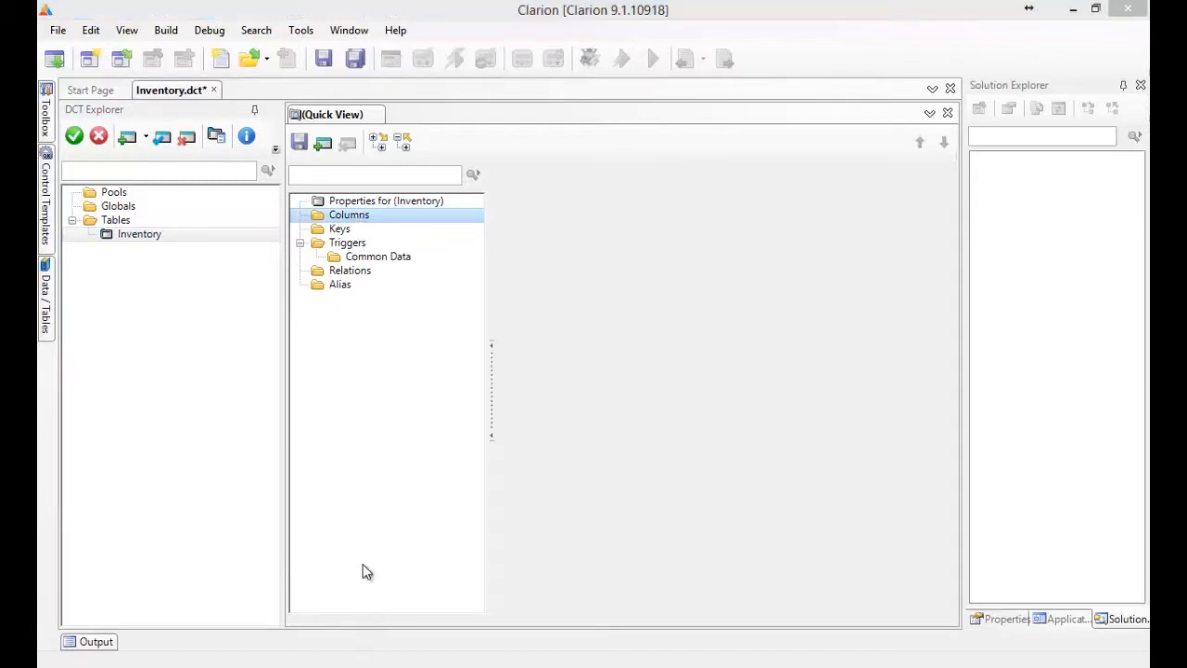
{"action": "left_click", "coordinate": [440, 551]}
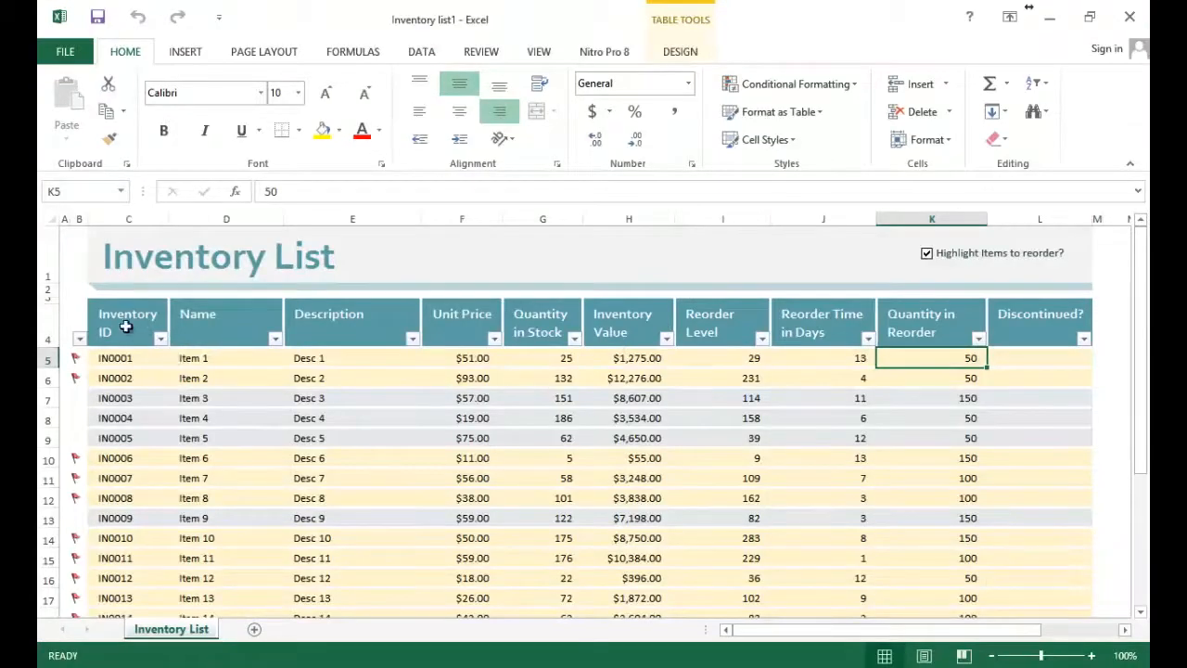
{"action": "left_click", "coordinate": [489, 664]}
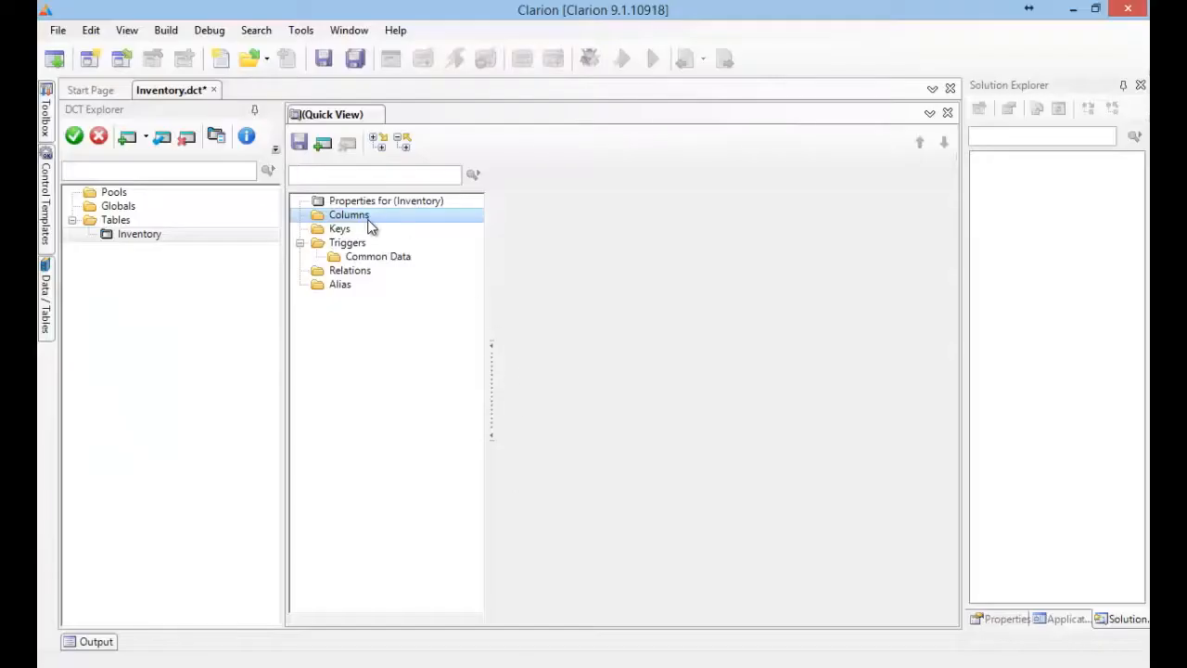
Add a column named ID with data type LONG and screen picture @P###-###P to the Inventory table.
{"action": "left_click", "coordinate": [323, 142]}
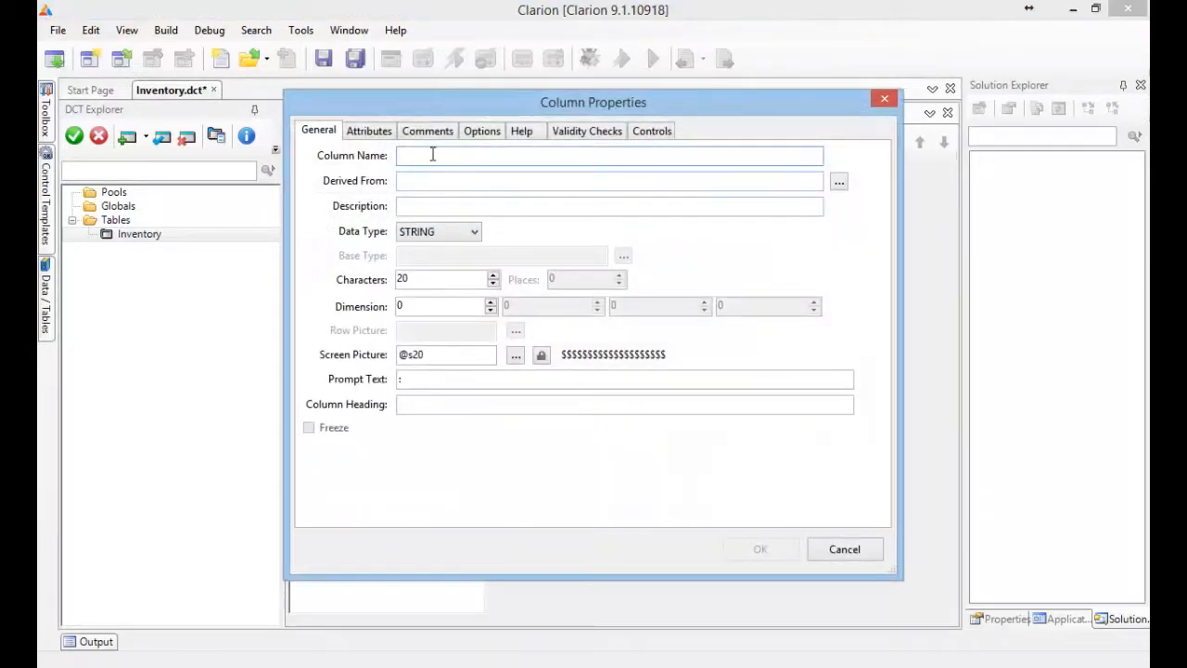
{"action": "type", "text": "ID"}
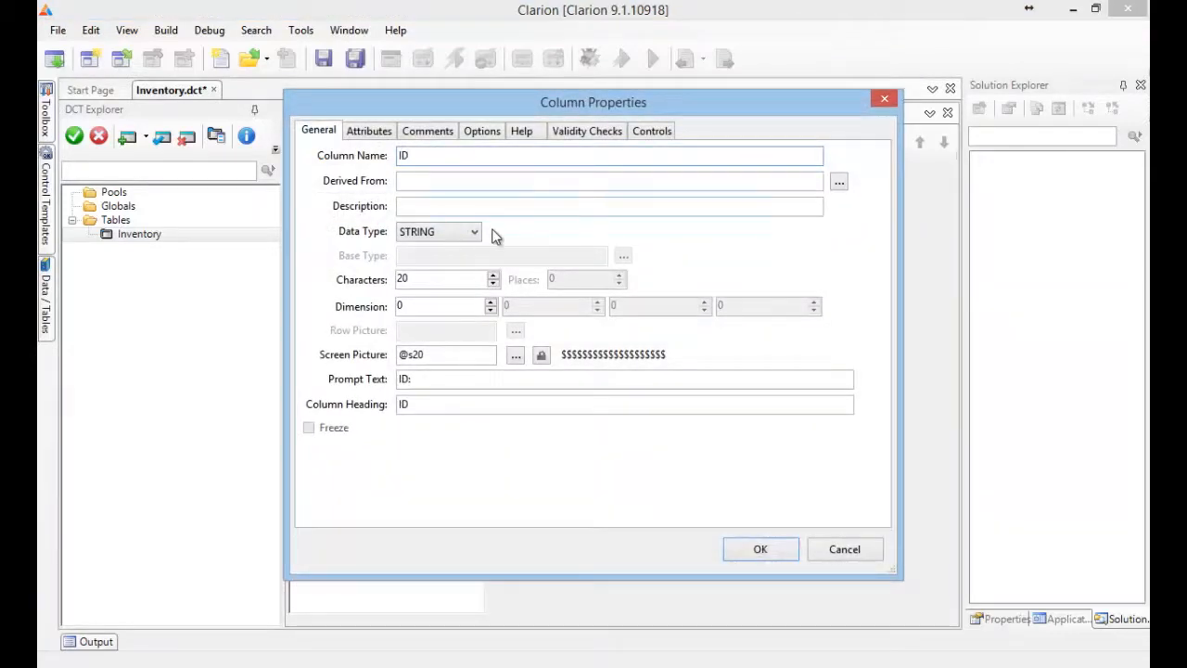
{"action": "left_click", "coordinate": [474, 231]}
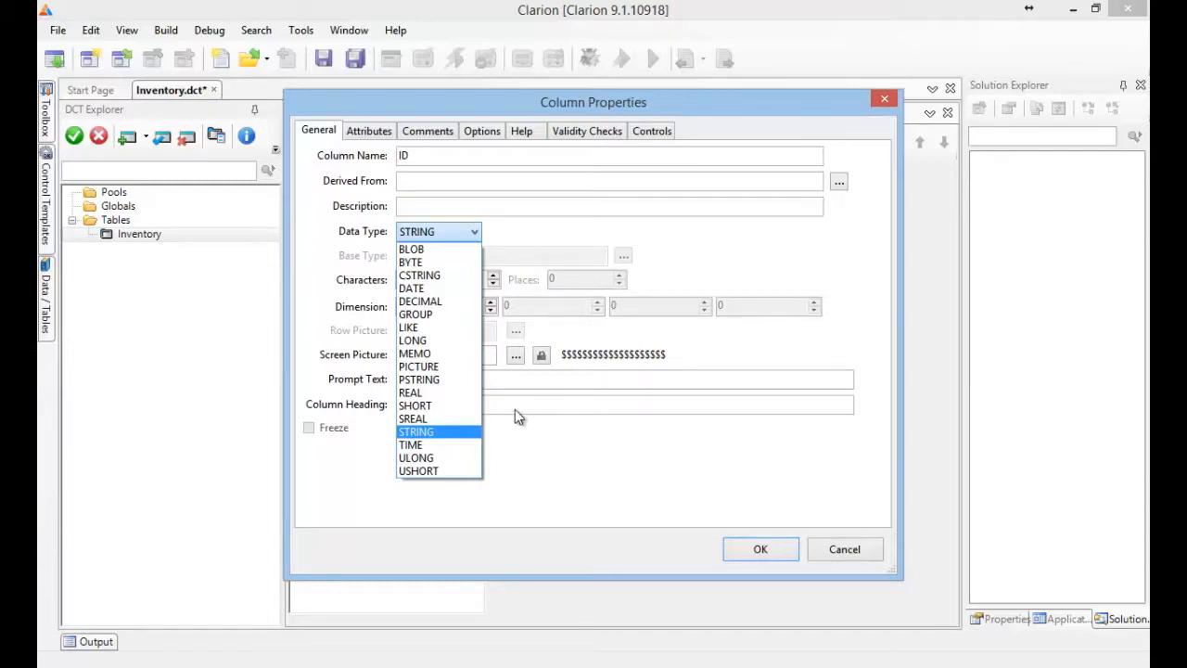
{"action": "left_click", "coordinate": [456, 341]}
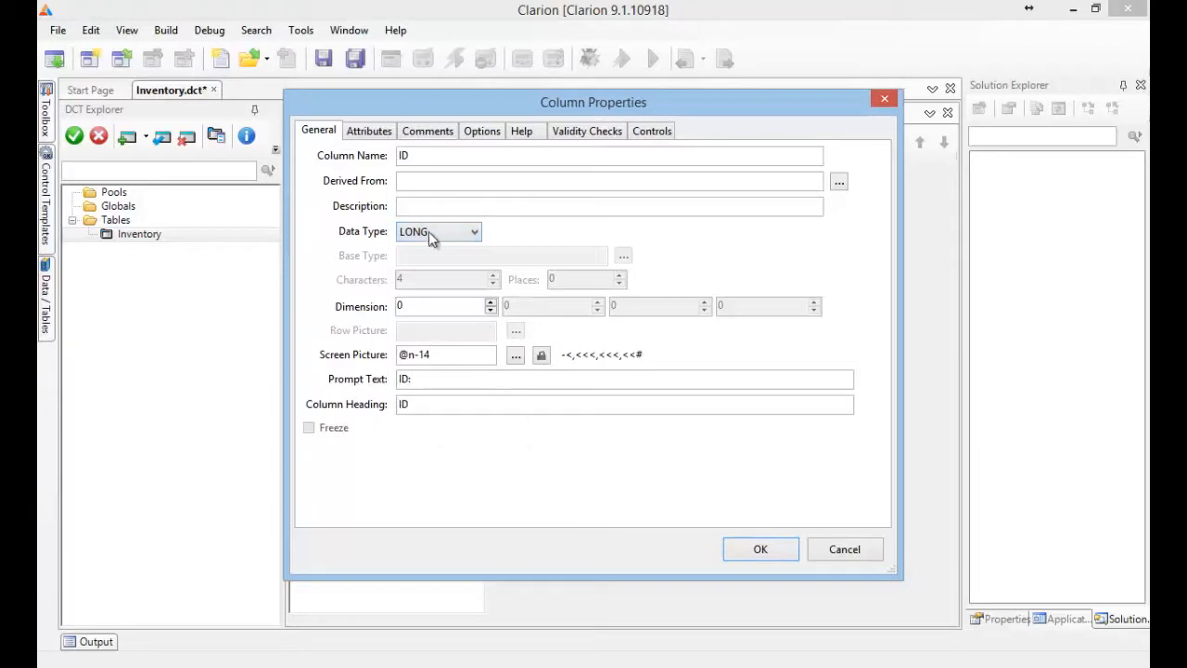
{"action": "left_click_drag", "start_coordinate": [411, 355], "coordinate": [493, 378]}
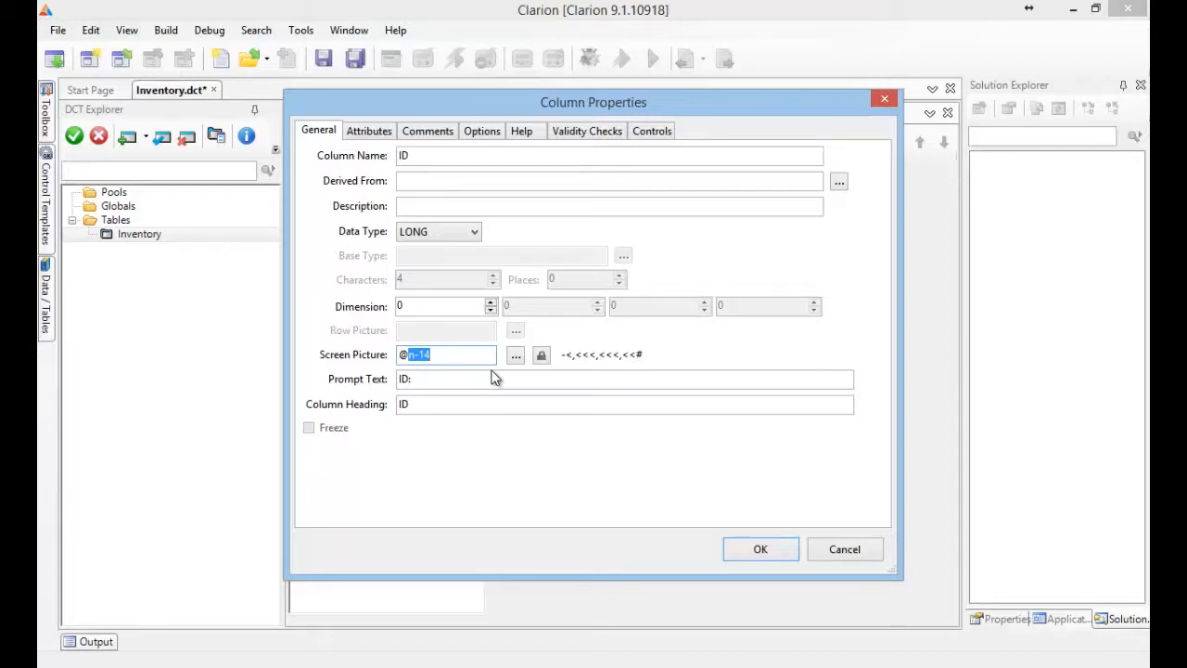
{"action": "type", "text": "P###-###P"}
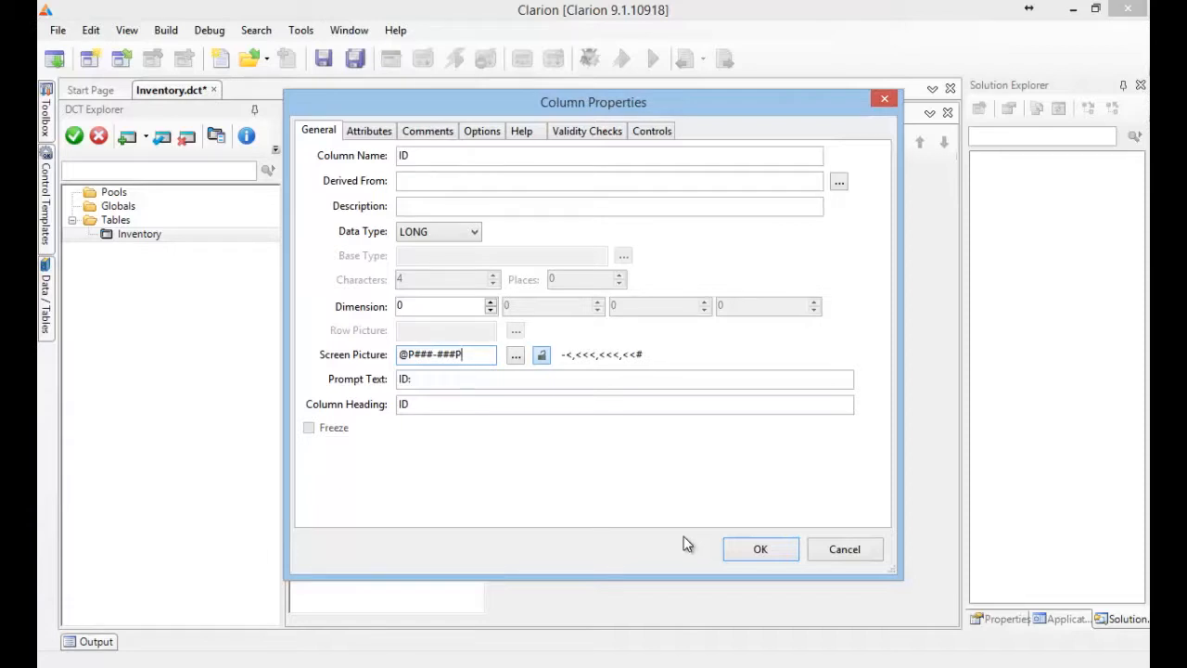
{"action": "left_click", "coordinate": [759, 548]}
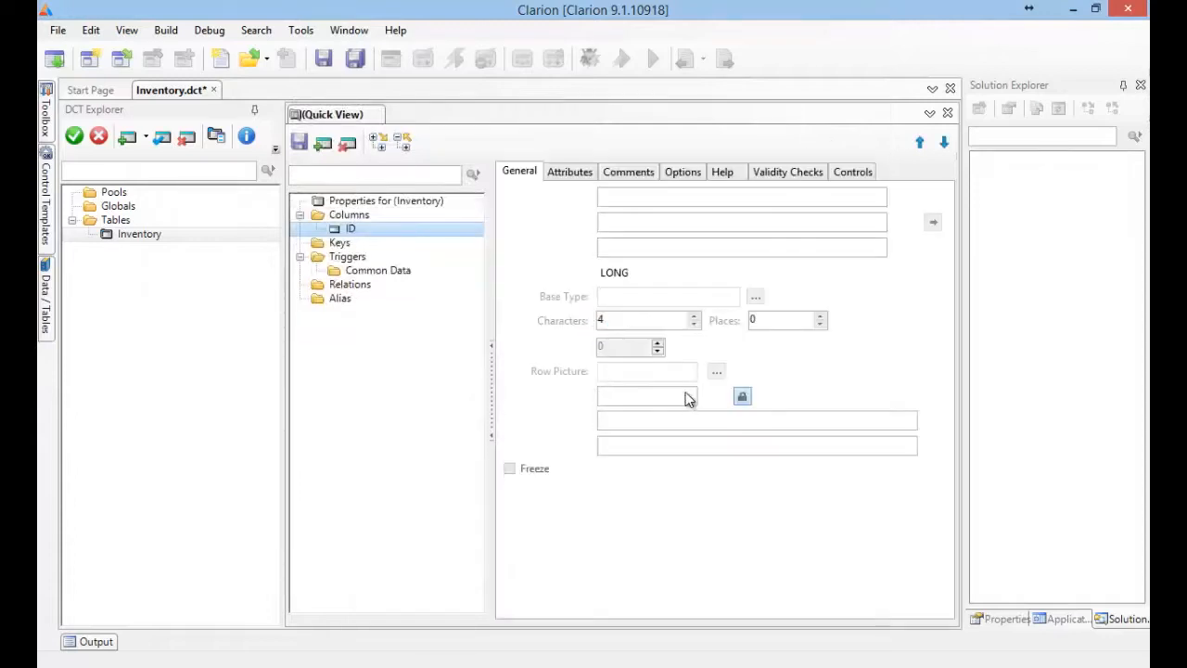
Check the headings in the Excel inventory list, return to Clarion and define a STRING column named Name with 200 characters.
{"action": "key", "text": "alt+Tab"}
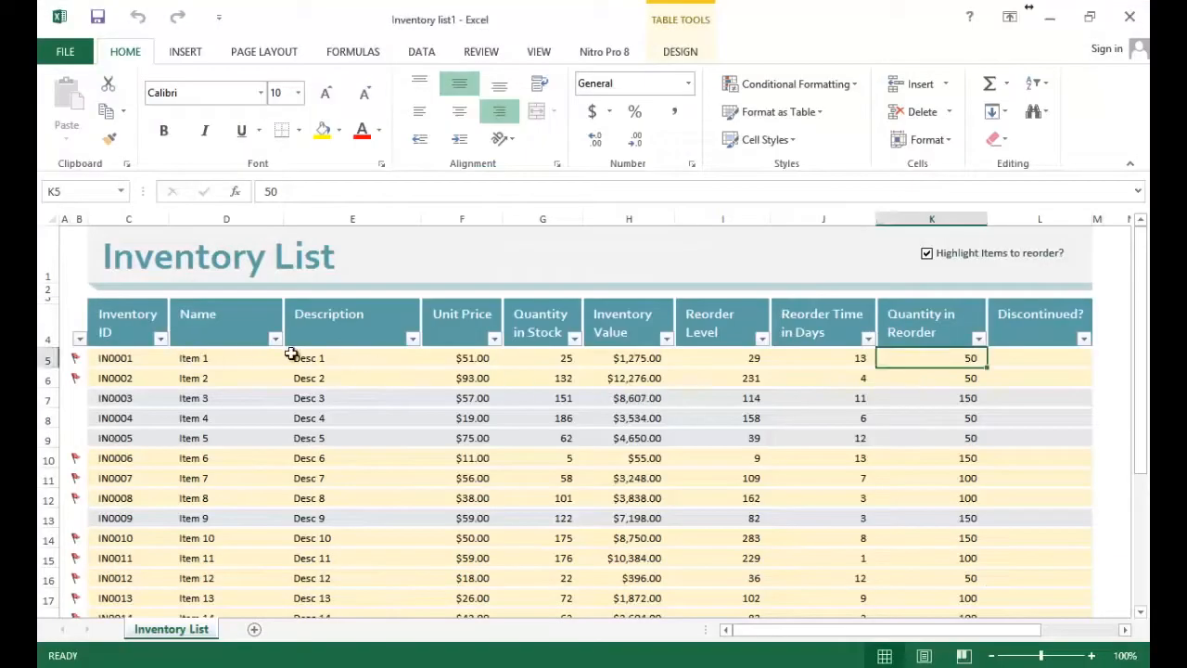
{"action": "key", "text": "alt+Tab"}
{"action": "type", "text": "Name"}
{"action": "key", "text": "Tab"}
{"action": "left_click", "coordinate": [429, 281]}
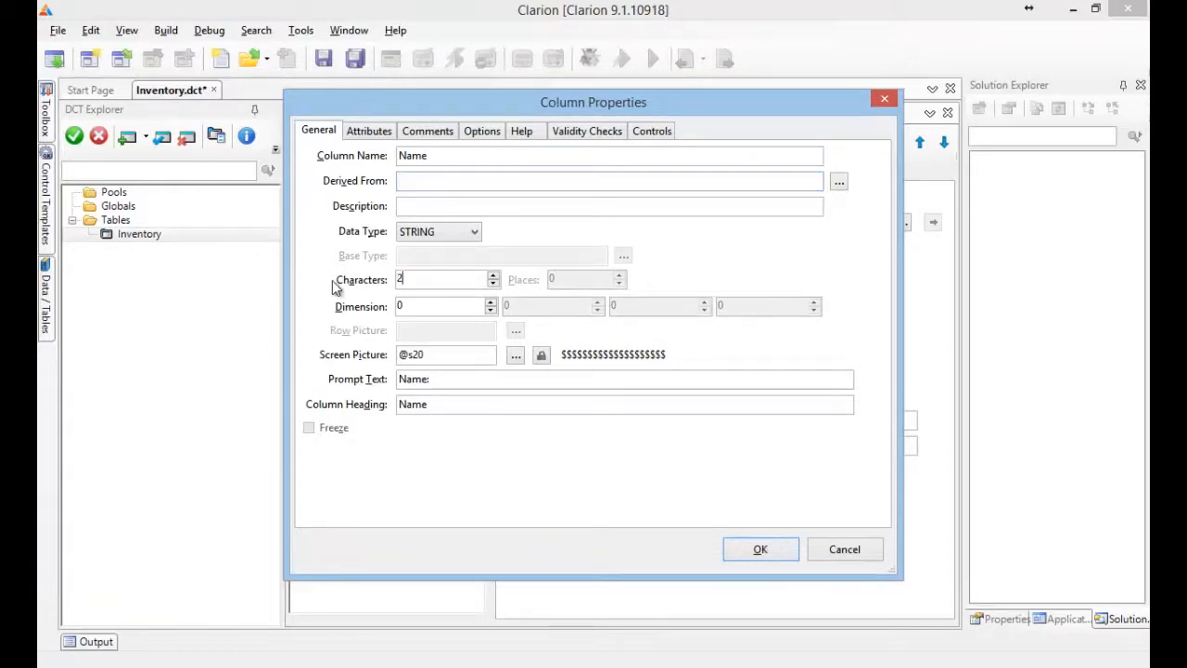
{"action": "type", "text": "200"}
{"action": "key", "text": "Tab"}
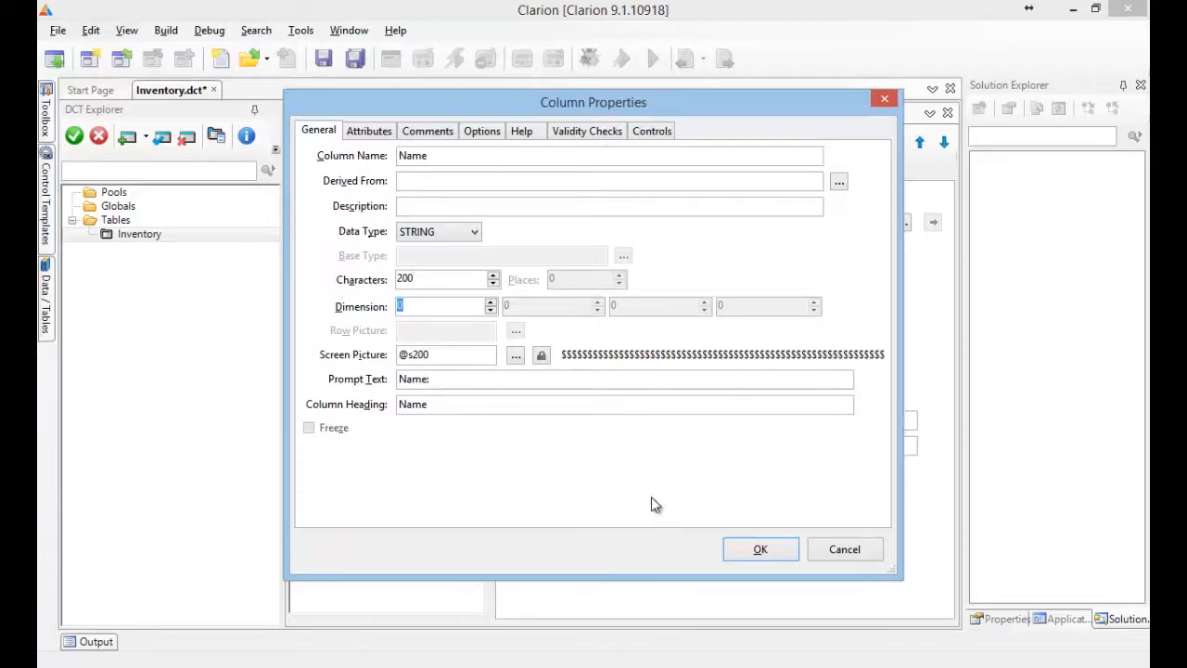
Set the Name column's validity check to Cannot be Zero or Blank, review its attributes and window controls, and save the column.
{"action": "left_click", "coordinate": [590, 134]}
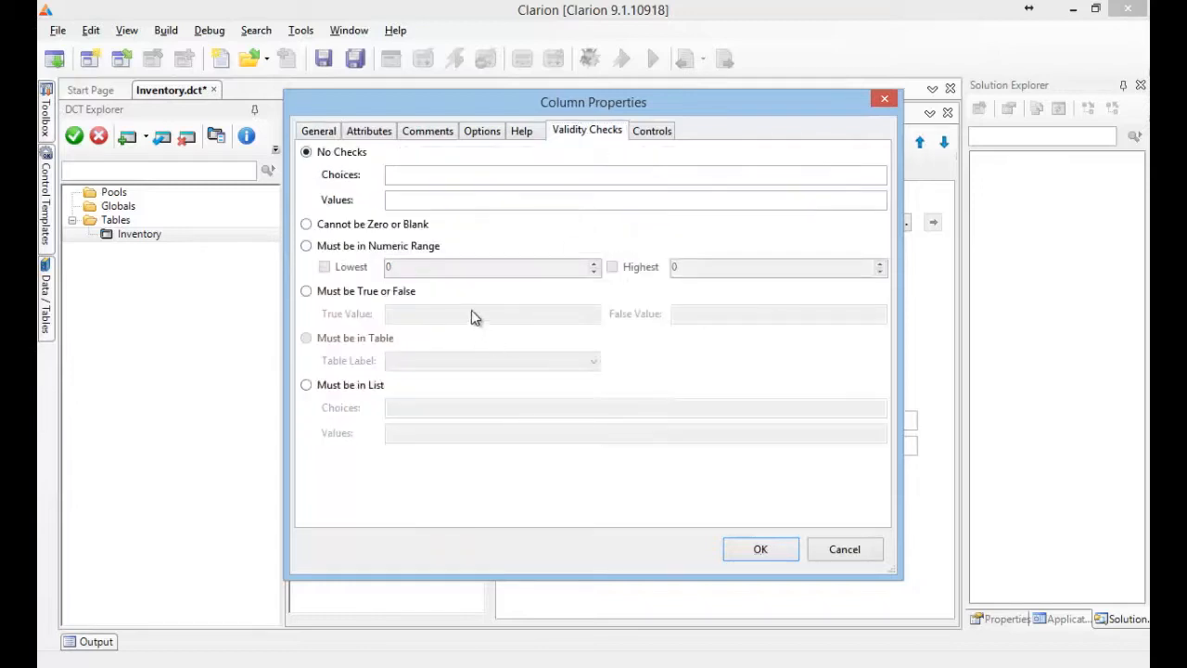
{"action": "left_click", "coordinate": [390, 230]}
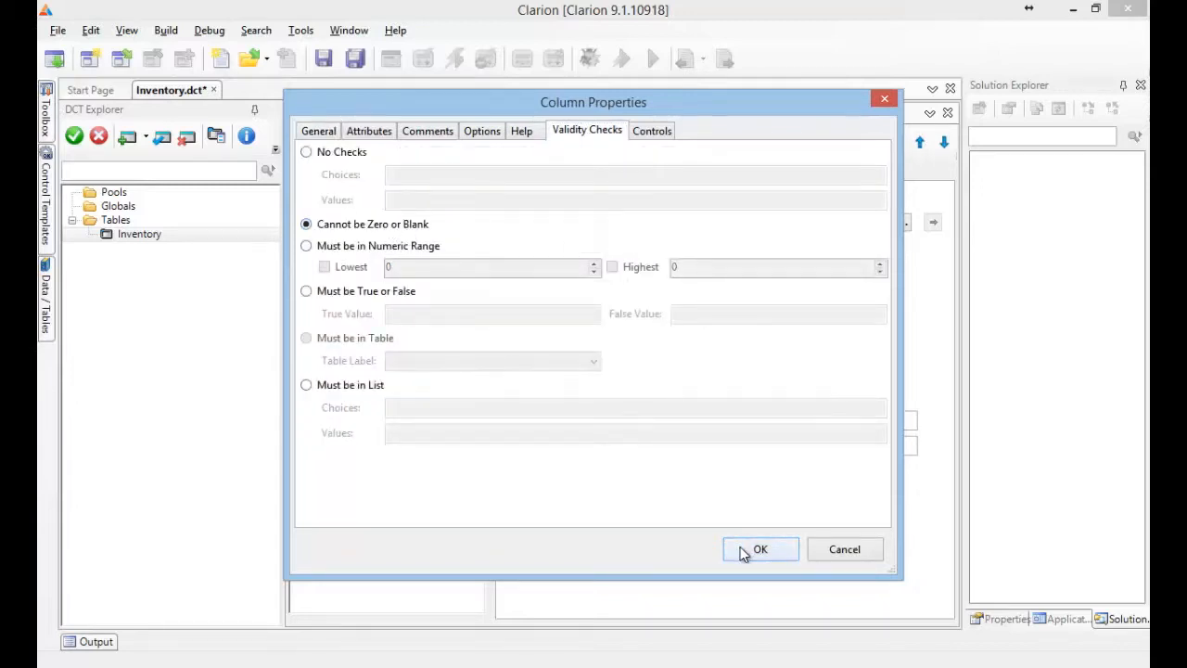
{"action": "left_click", "coordinate": [390, 135]}
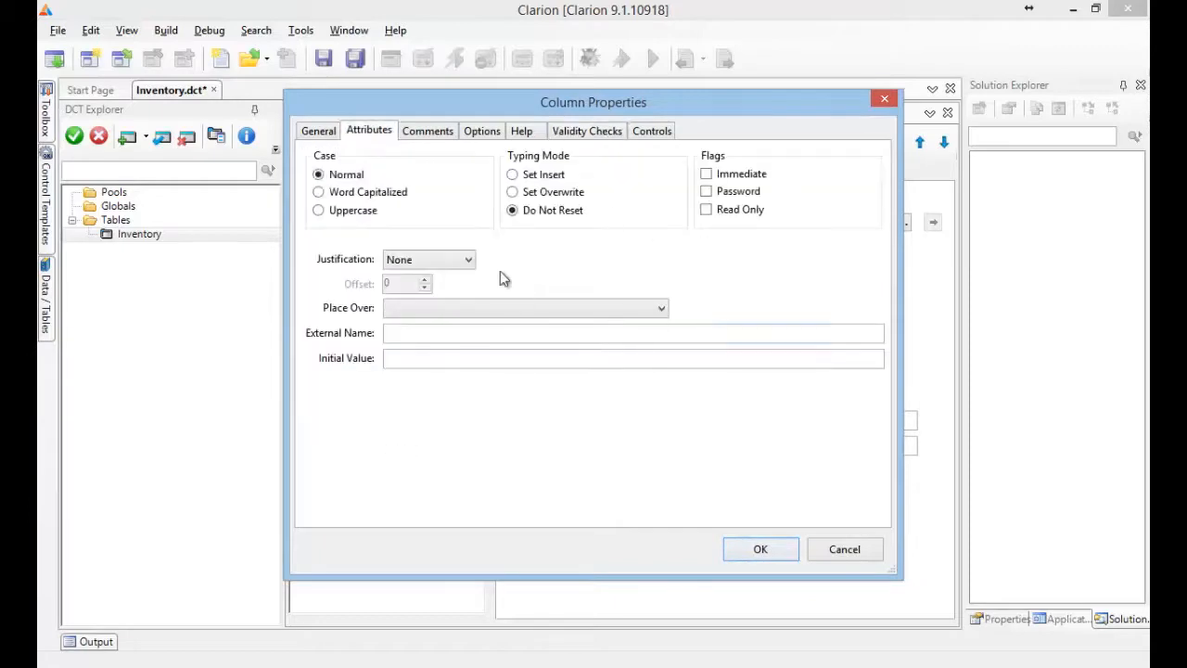
{"action": "left_click", "coordinate": [651, 132]}
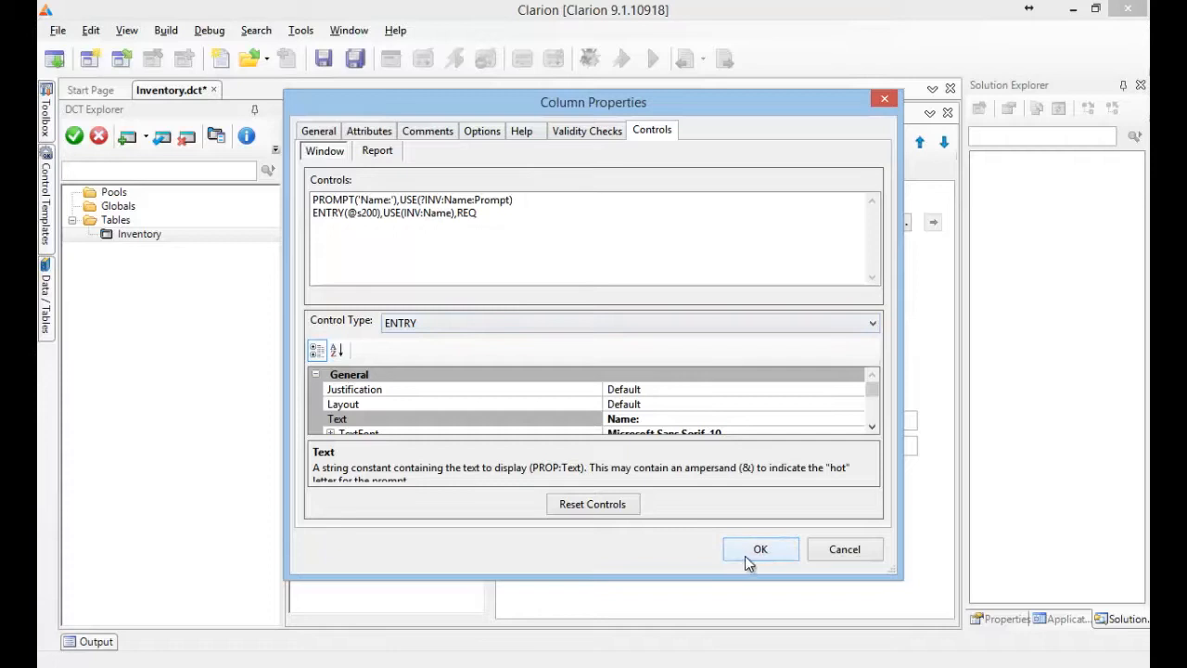
{"action": "left_click", "coordinate": [773, 553]}
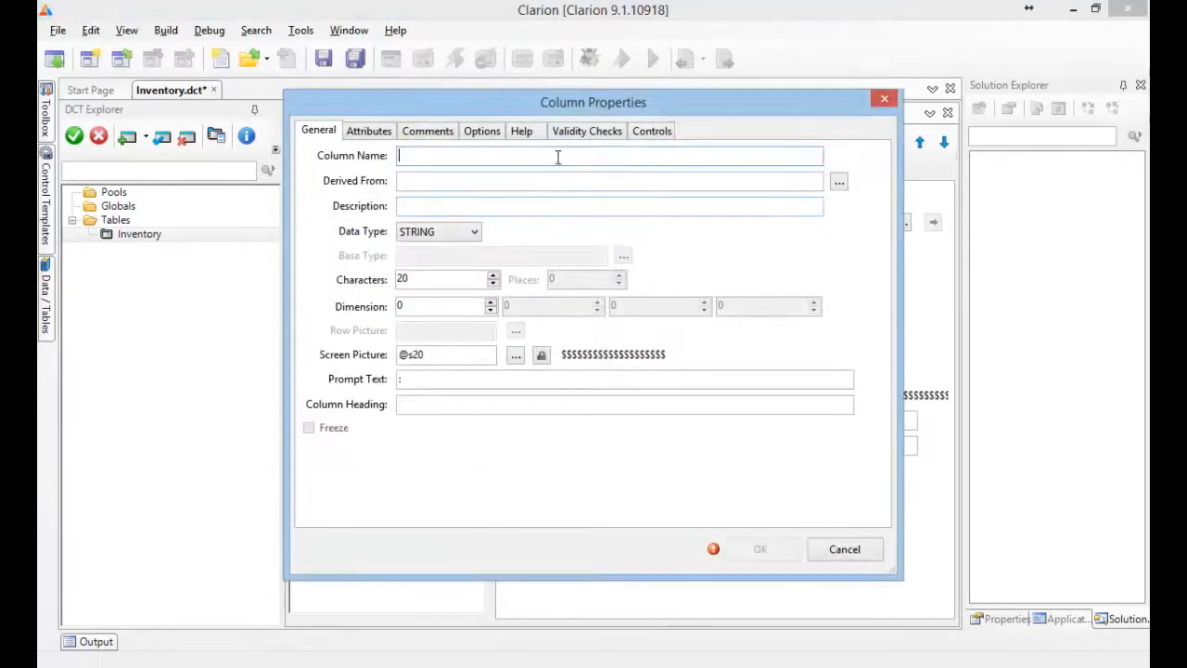
Define a STRING column named Description with 2048 characters.
{"action": "type", "text": "Description"}
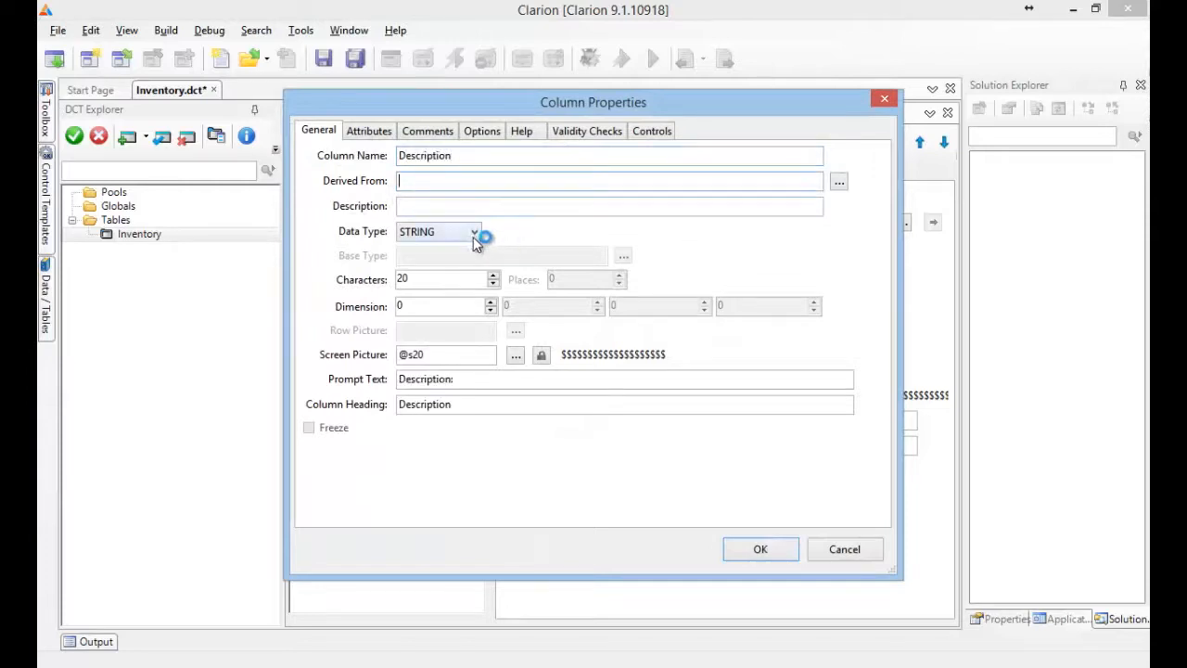
{"action": "left_click", "coordinate": [401, 279]}
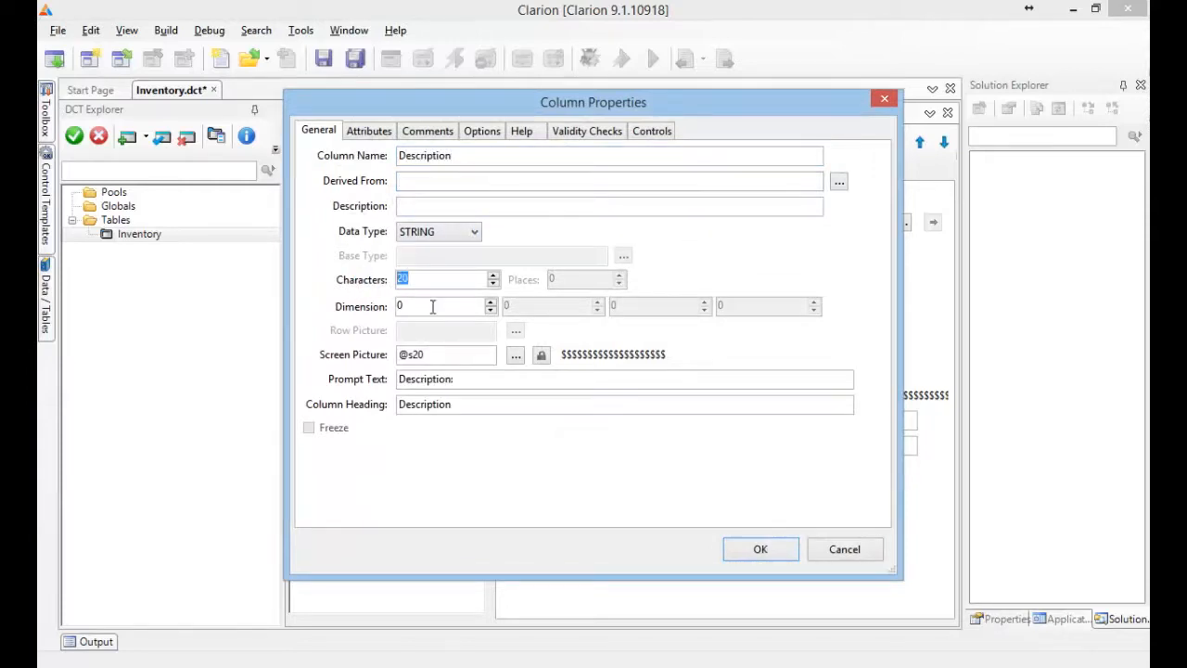
{"action": "left_click", "coordinate": [432, 307]}
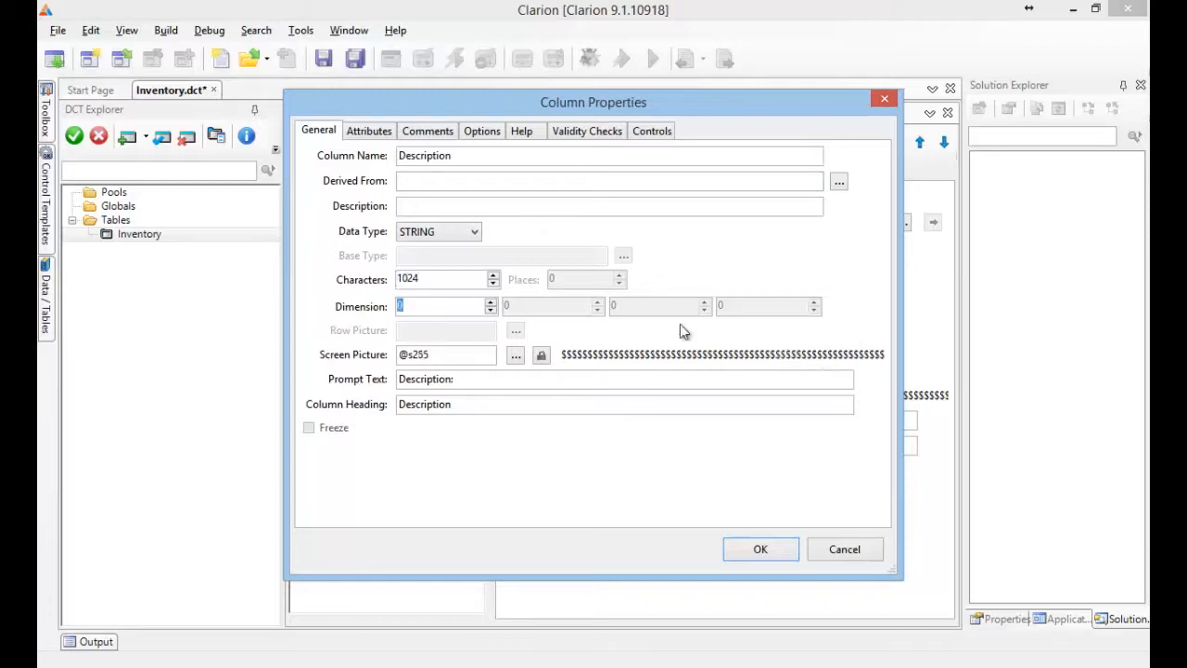
{"action": "left_click", "coordinate": [400, 279]}
{"action": "type", "text": "2"}
{"action": "key", "text": "Tab"}
{"action": "key", "text": "shift+Tab"}
{"action": "type", "text": "204"}
{"action": "key", "text": "Tab"}
Review the Description column's control type, attributes and validity checks, and finish the column.
{"action": "left_click", "coordinate": [651, 131]}
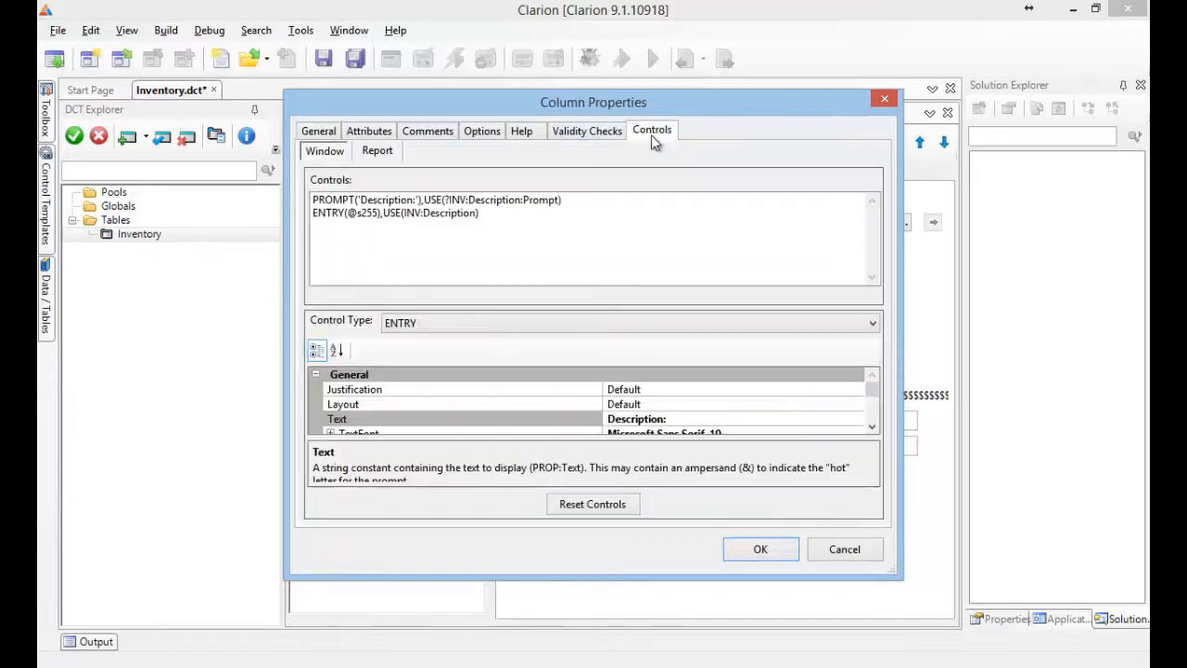
{"action": "left_click", "coordinate": [443, 322]}
{"action": "left_click", "coordinate": [434, 405]}
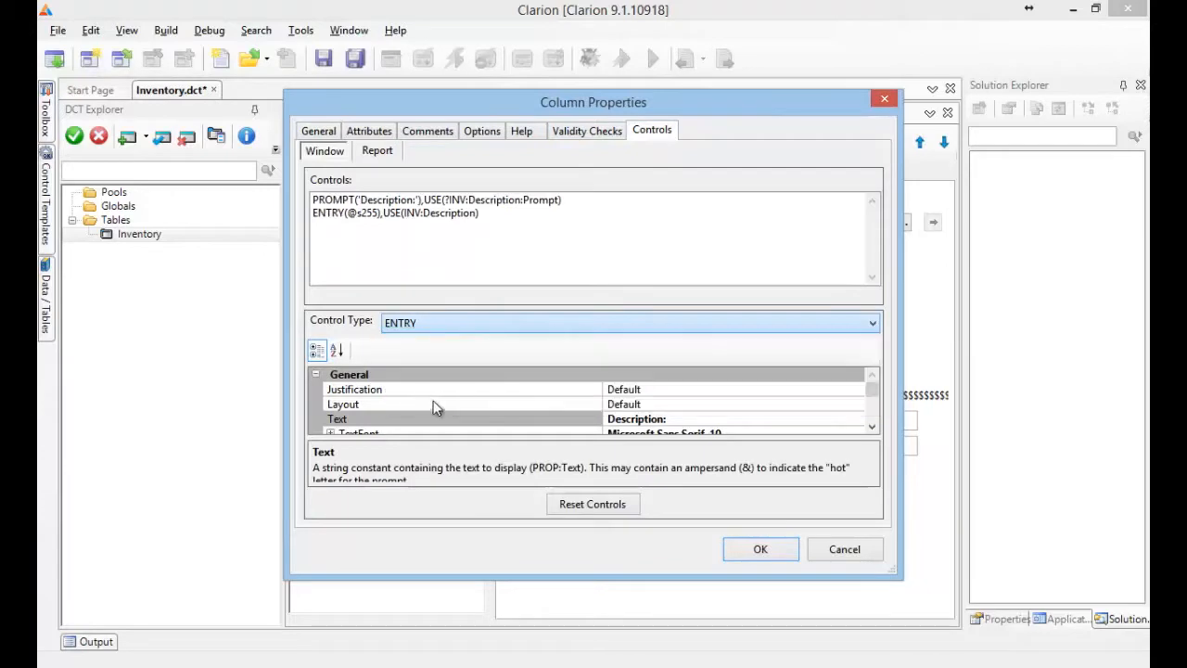
{"action": "left_click", "coordinate": [375, 130]}
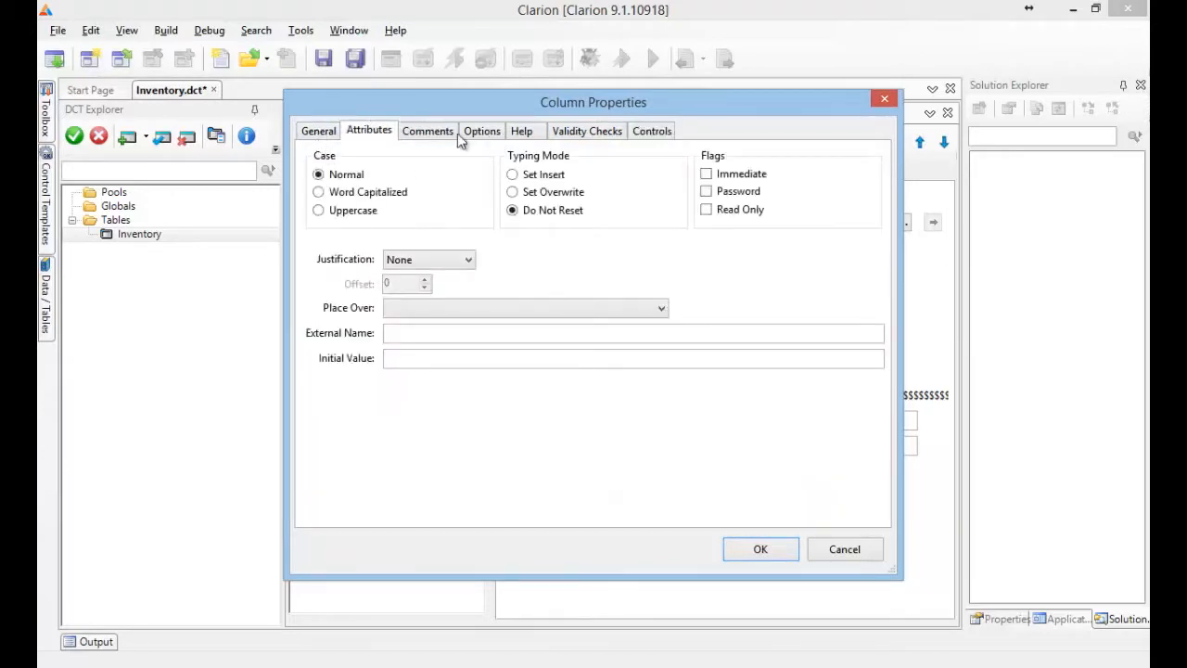
{"action": "left_click", "coordinate": [566, 129]}
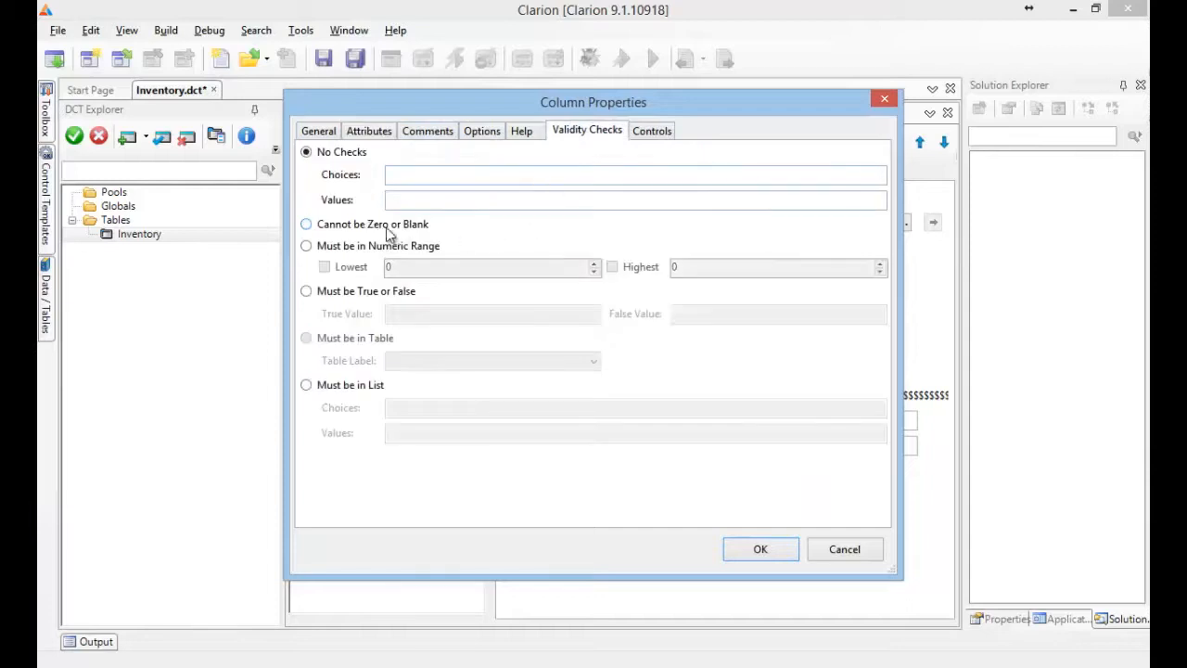
{"action": "left_click", "coordinate": [330, 132]}
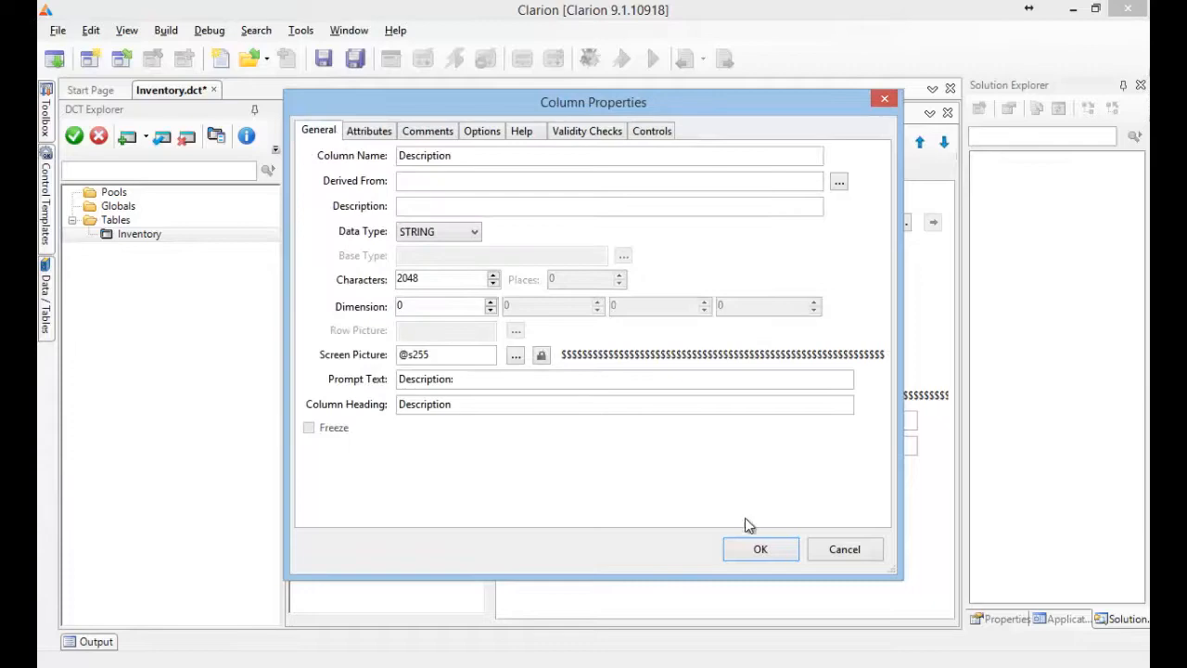
{"action": "key", "text": "Escape"}
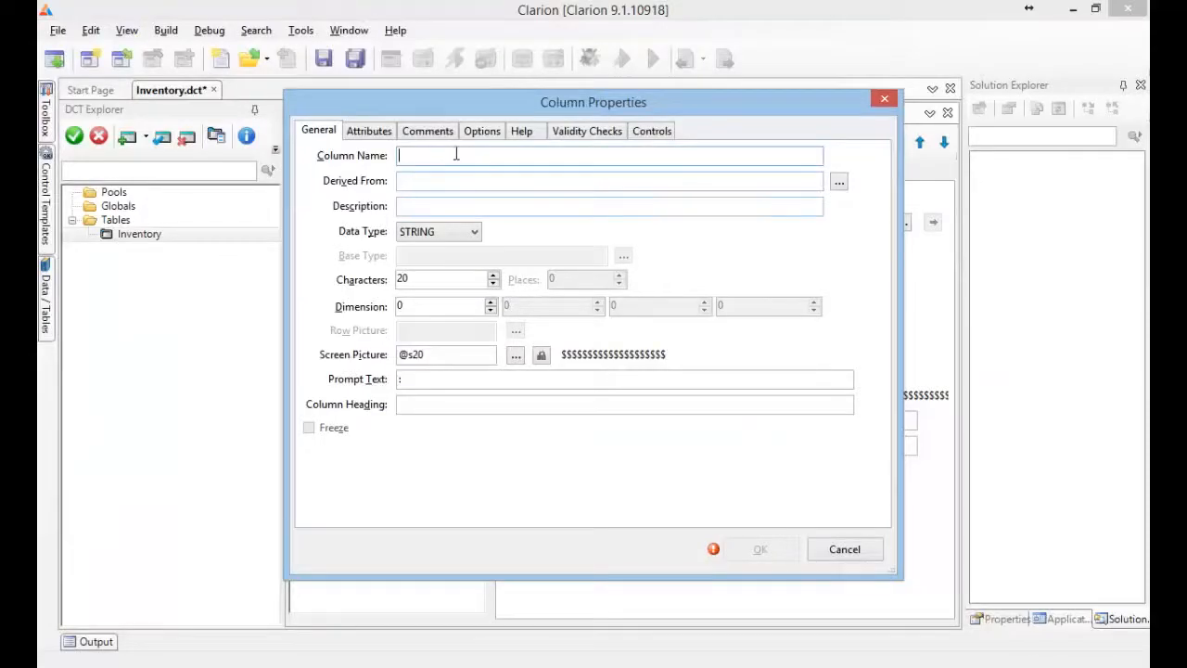
Define a column named Price with data type DECIMAL and 10 characters.
{"action": "type", "text": "rice"}
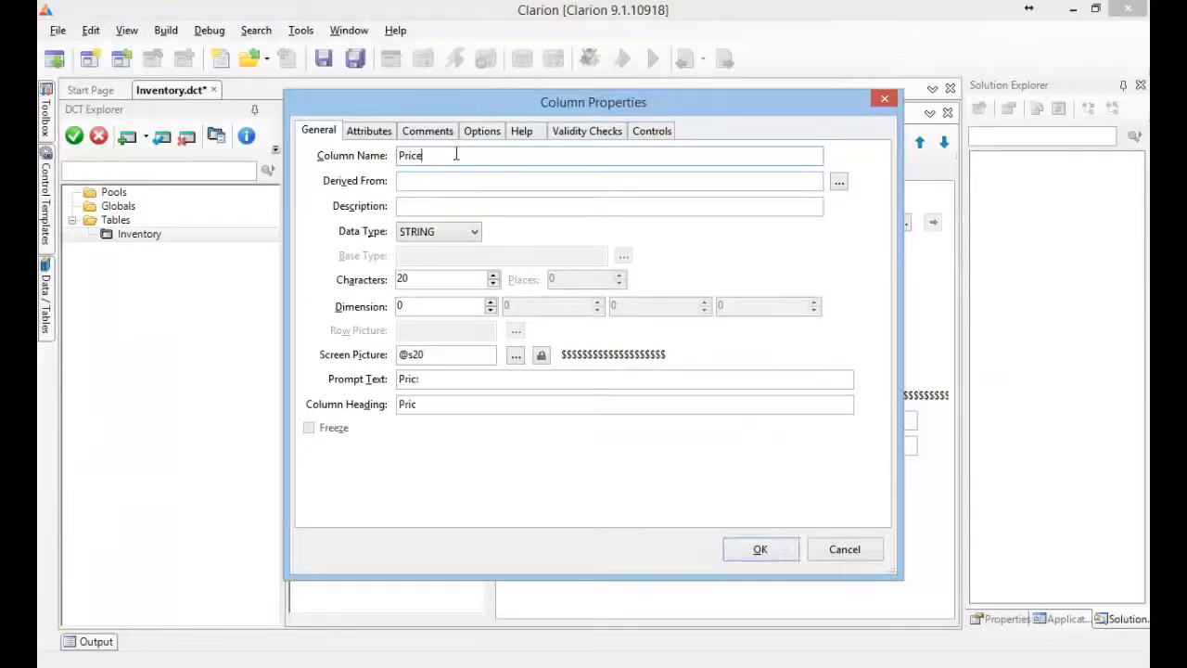
{"action": "left_click", "coordinate": [459, 232]}
{"action": "scroll", "coordinate": [469, 328], "scroll_direction": "up", "scroll_amount": 1}
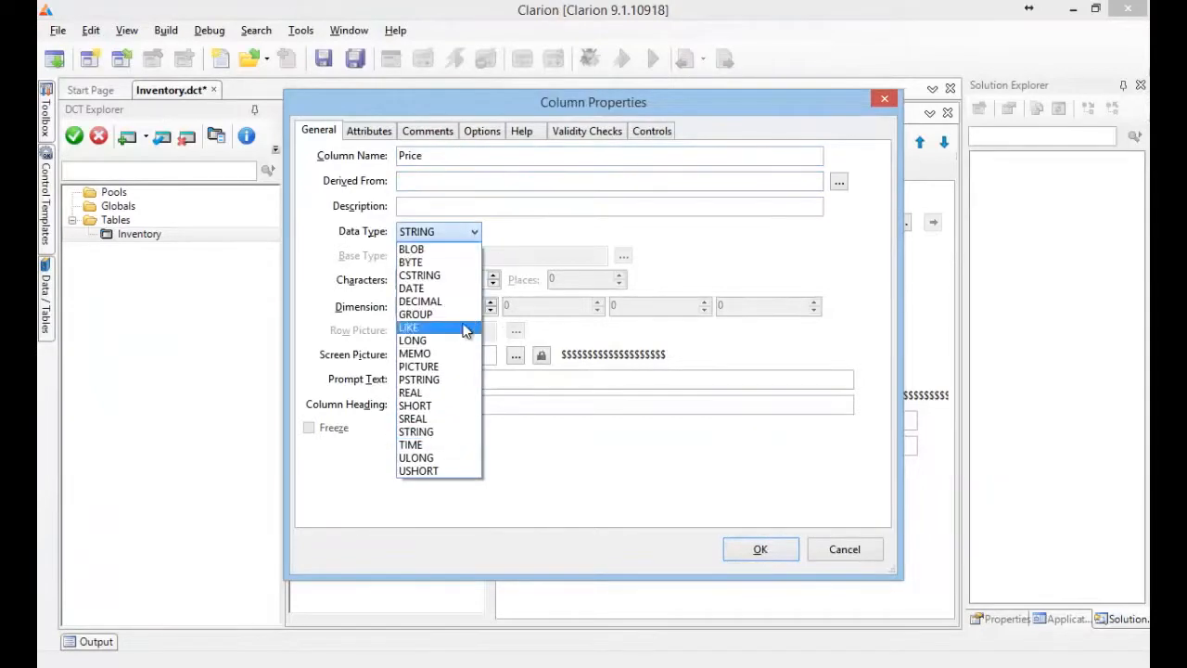
{"action": "left_click", "coordinate": [451, 312]}
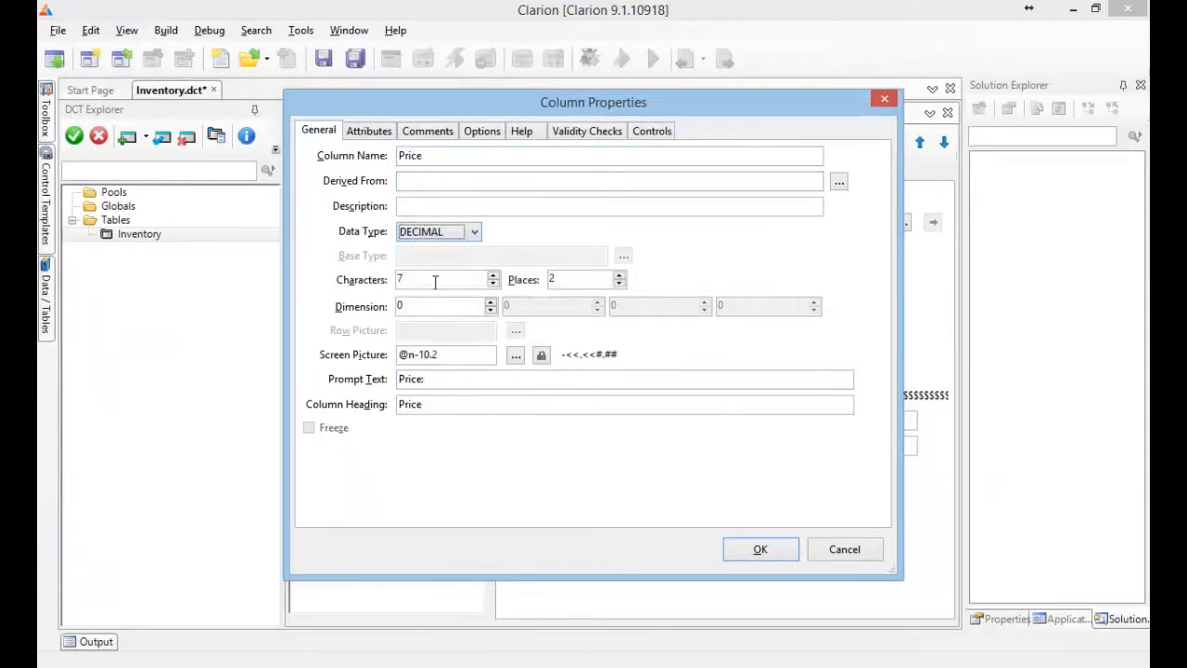
{"action": "left_click", "coordinate": [493, 276]}
{"action": "left_click", "coordinate": [493, 275]}
{"action": "left_click", "coordinate": [493, 275]}
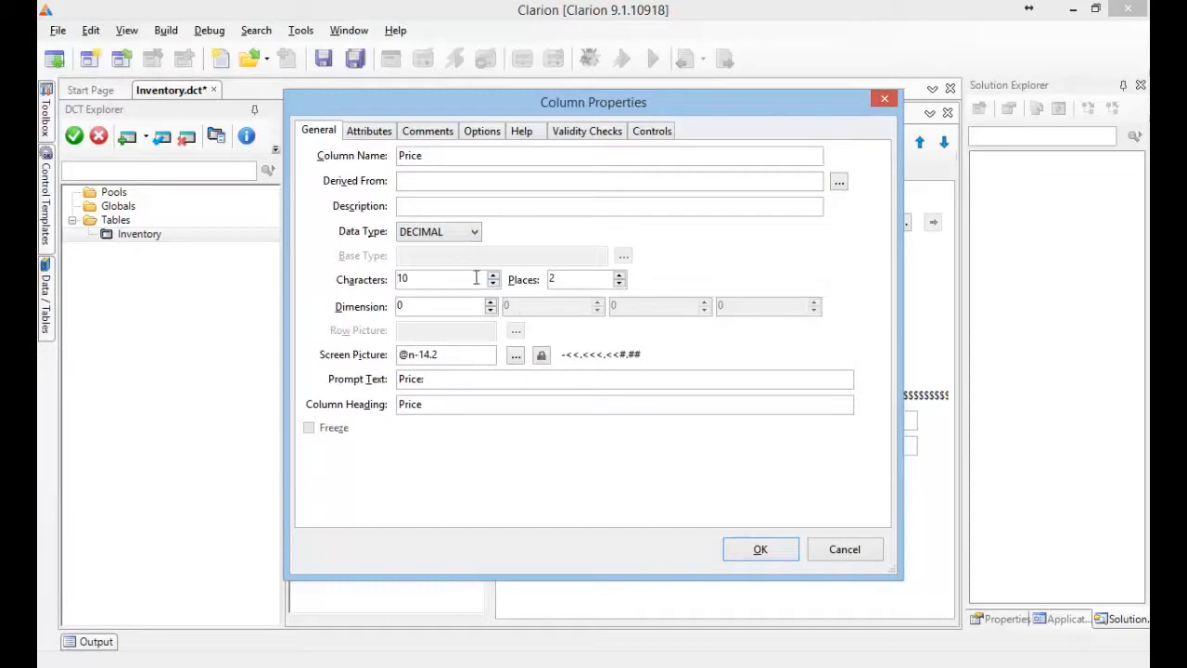
Set the Price column's screen picture to @N$-14.2 with a leading currency symbol.
{"action": "left_click", "coordinate": [516, 355]}
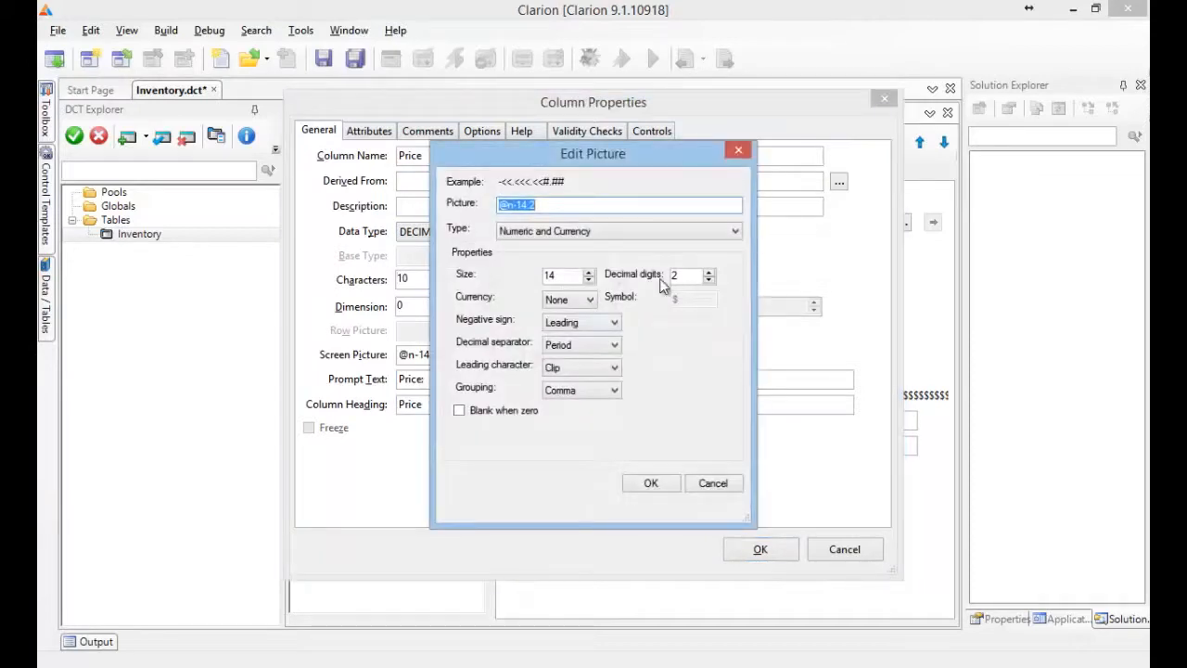
{"action": "left_click", "coordinate": [579, 299]}
{"action": "left_click", "coordinate": [562, 326]}
{"action": "left_click", "coordinate": [650, 484]}
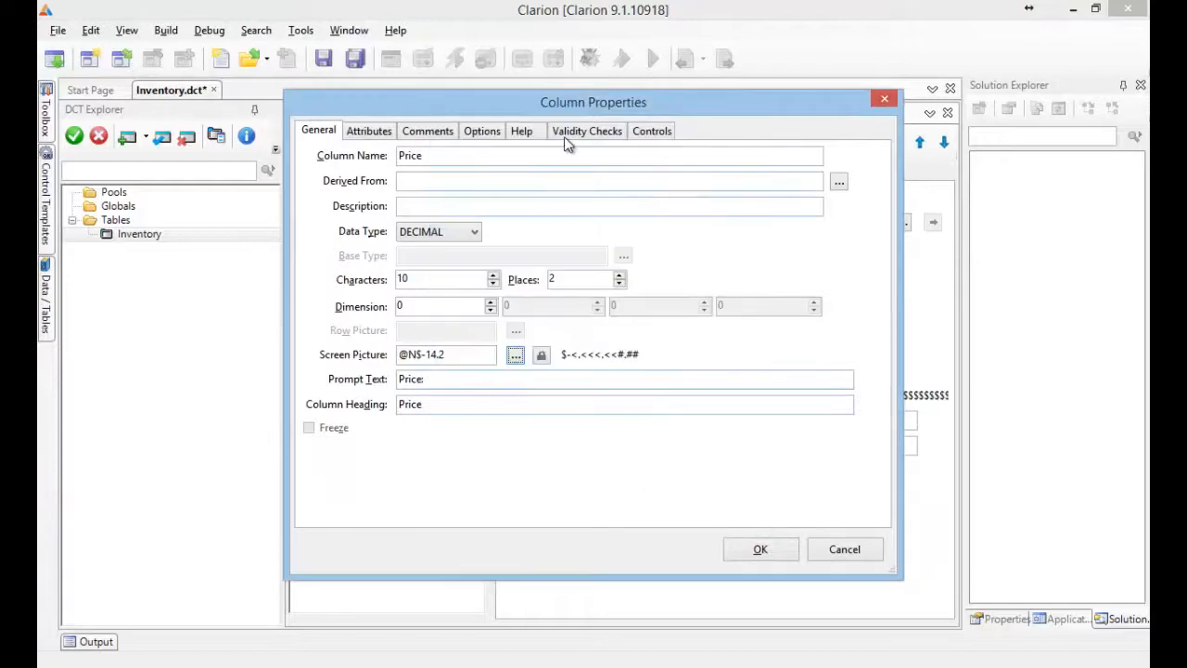
Set the Price column's validity check to Cannot be Zero or Blank and return to its general properties.
{"action": "left_click", "coordinate": [568, 135]}
{"action": "left_click", "coordinate": [398, 231]}
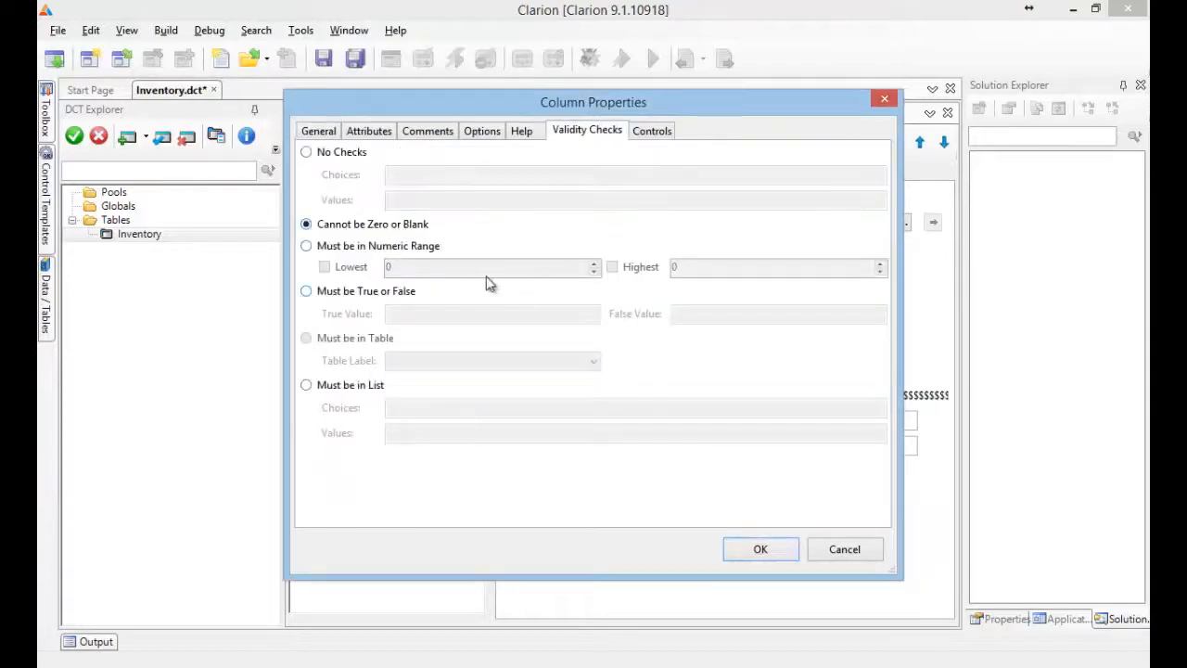
{"action": "left_click", "coordinate": [318, 134]}
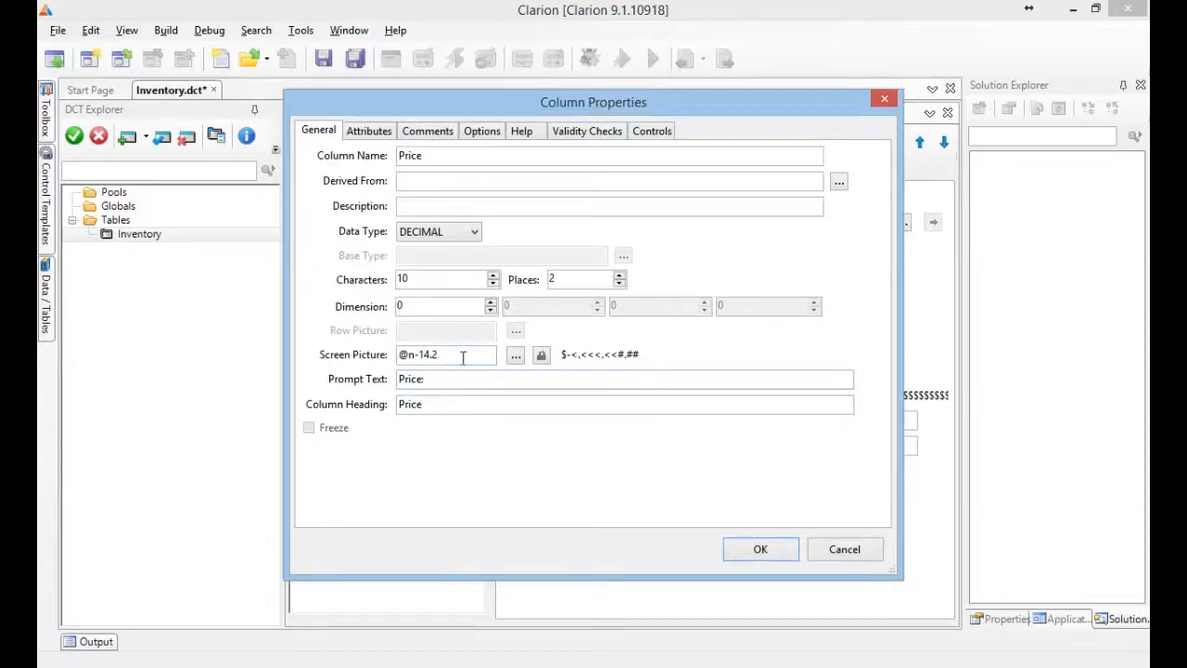
Reapply the leading currency symbol to the Price column's screen picture.
{"action": "left_click", "coordinate": [516, 355]}
{"action": "left_click", "coordinate": [577, 301]}
{"action": "left_click", "coordinate": [577, 330]}
{"action": "left_click", "coordinate": [658, 482]}
{"action": "double_click", "coordinate": [402, 353]}
{"action": "left_click", "coordinate": [463, 354]}
Set the Price column to 4 decimal places and its screen picture to @N$-13.4 with a leading currency symbol.
{"action": "left_click", "coordinate": [619, 275]}
{"action": "left_click", "coordinate": [618, 275]}
{"action": "left_click", "coordinate": [517, 355]}
{"action": "left_click", "coordinate": [588, 300]}
{"action": "left_click", "coordinate": [592, 315]}
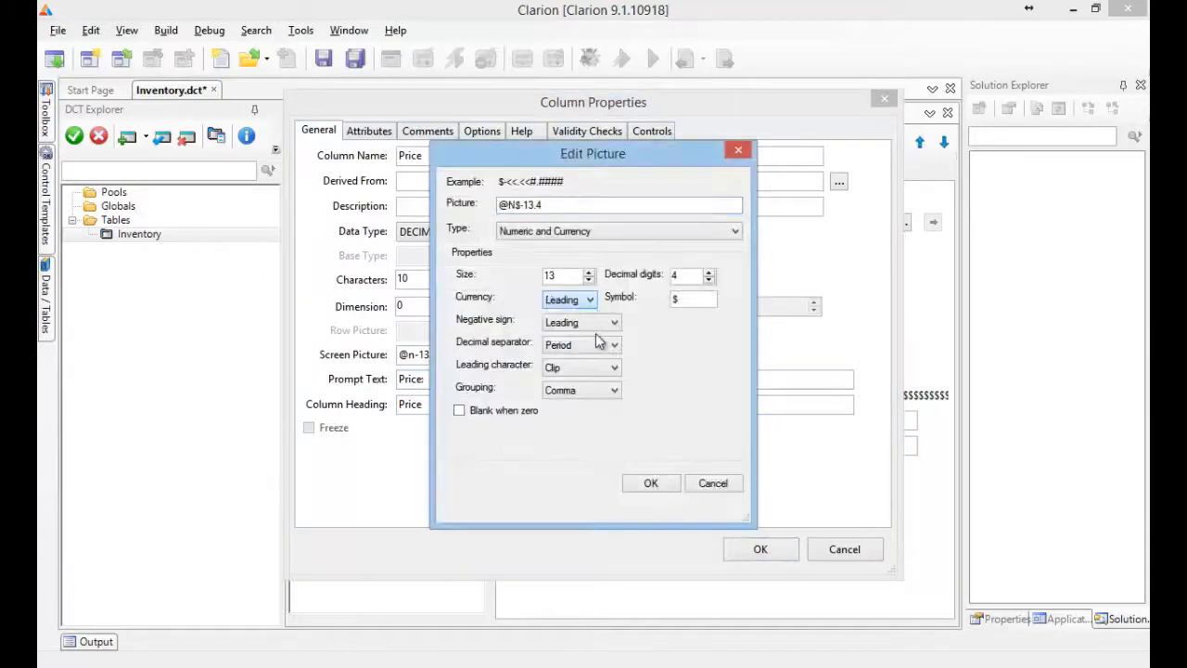
{"action": "left_click", "coordinate": [649, 483]}
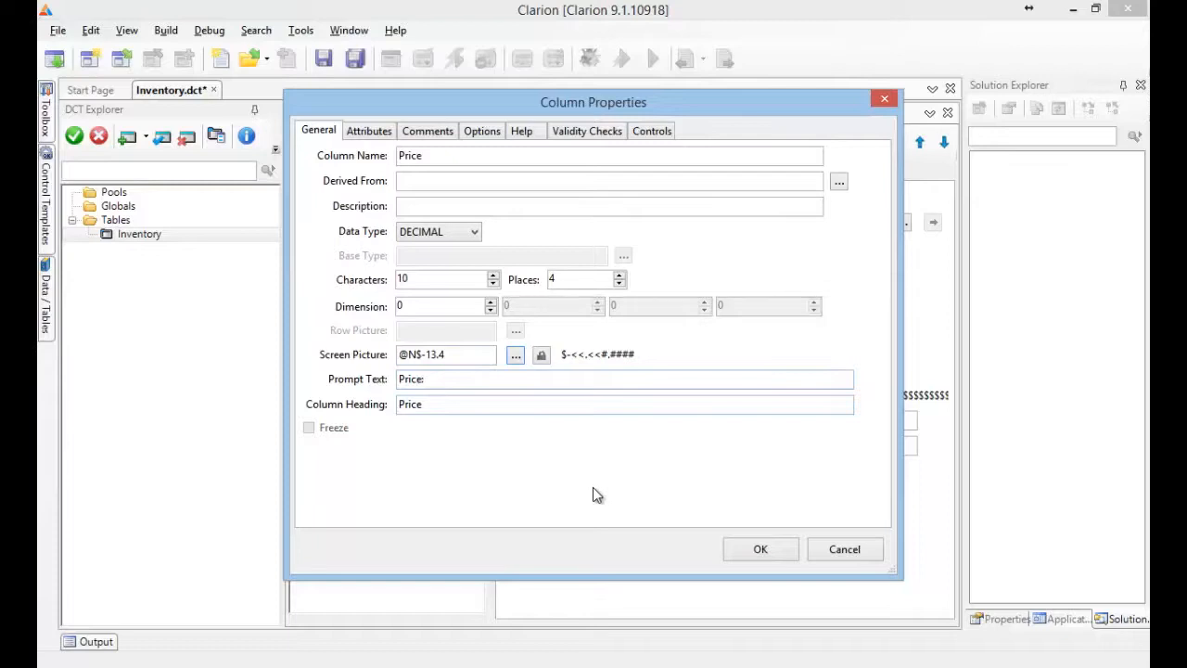
Check the Price column's validity setting and save the column.
{"action": "left_click", "coordinate": [581, 135]}
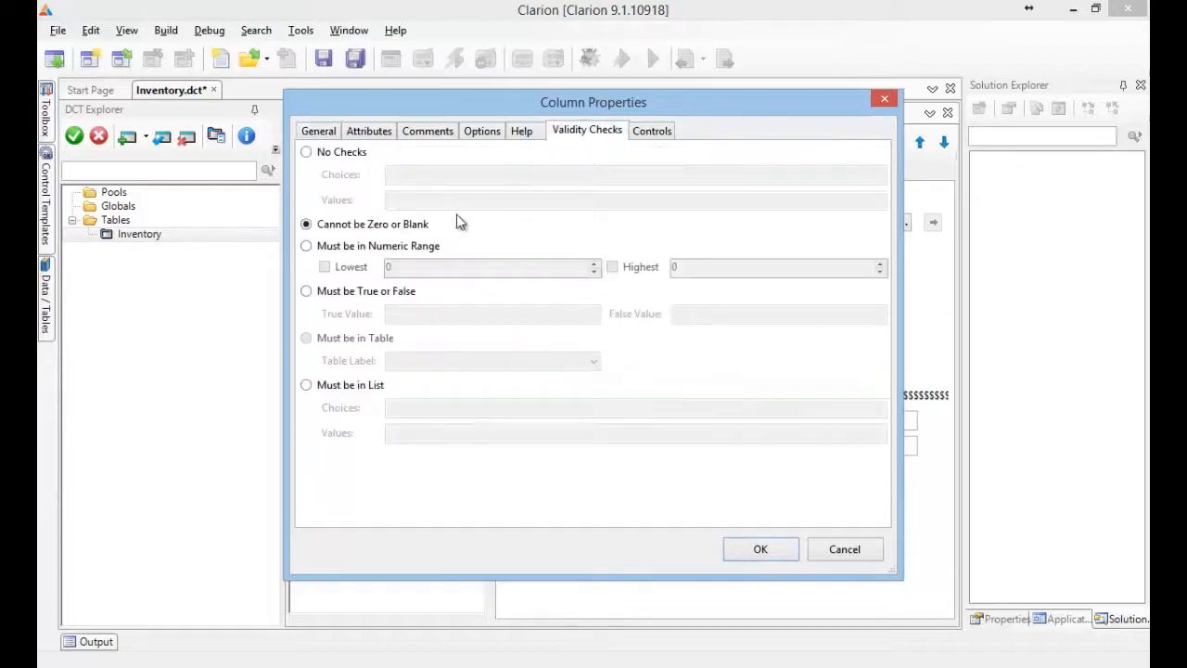
{"action": "left_click", "coordinate": [318, 130]}
{"action": "left_click", "coordinate": [737, 550]}
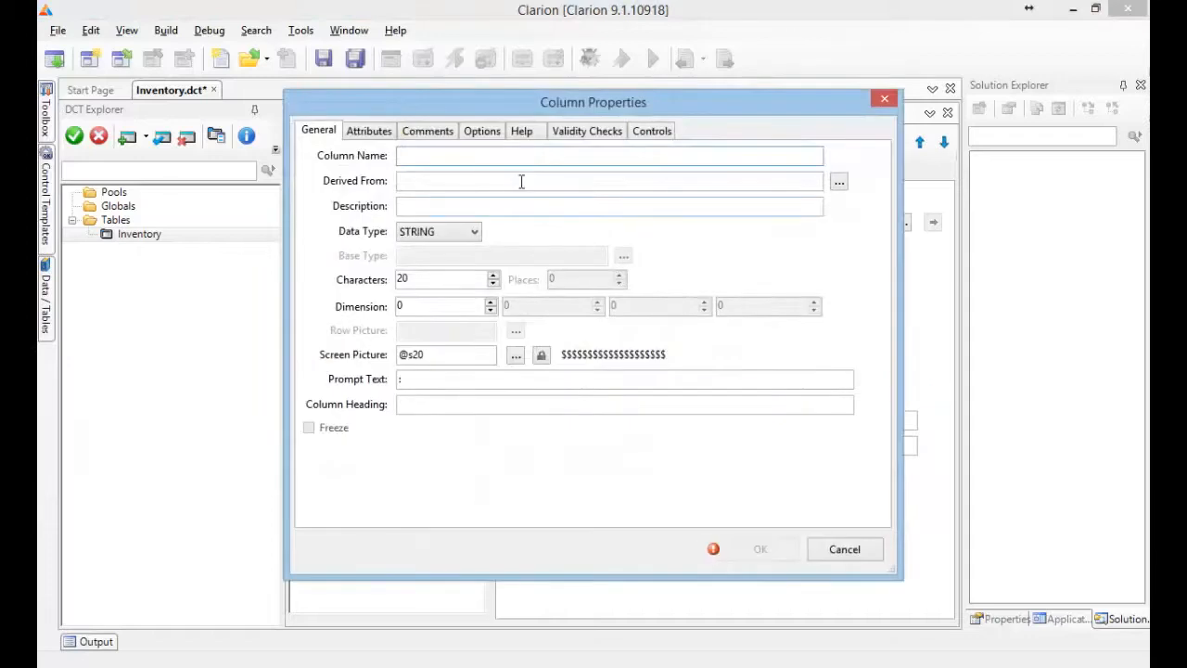
Add a column named Stock with data type DECIMAL, 10 characters and 2 decimal places.
{"action": "type", "text": "Stock"}
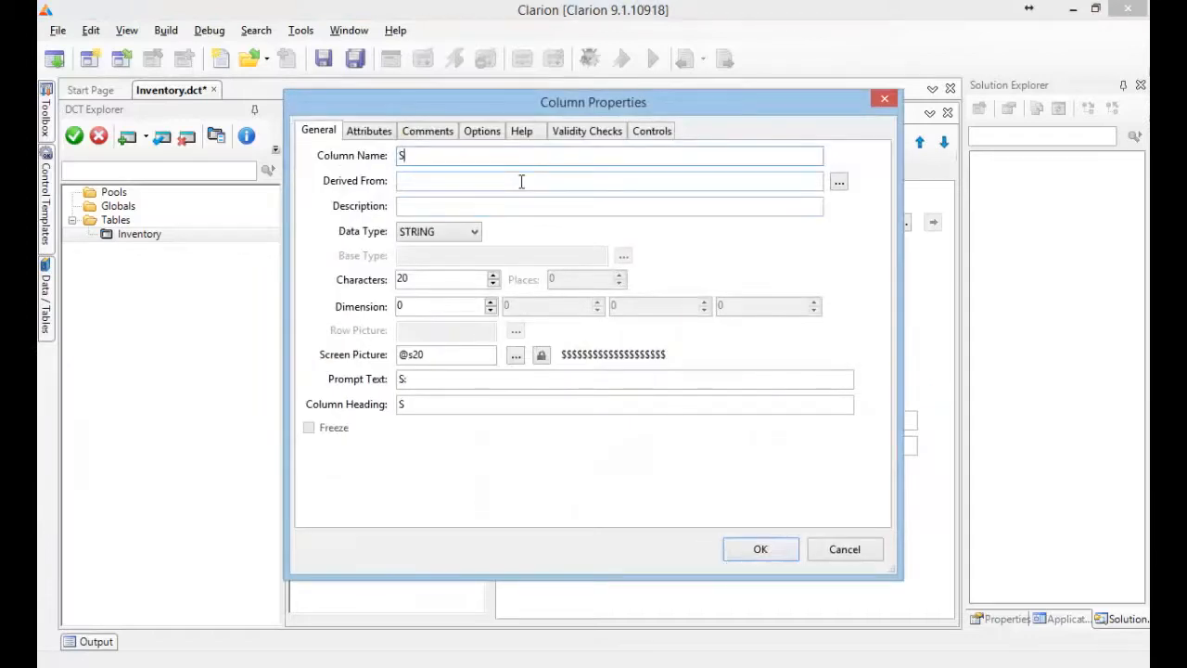
{"action": "left_click", "coordinate": [474, 231]}
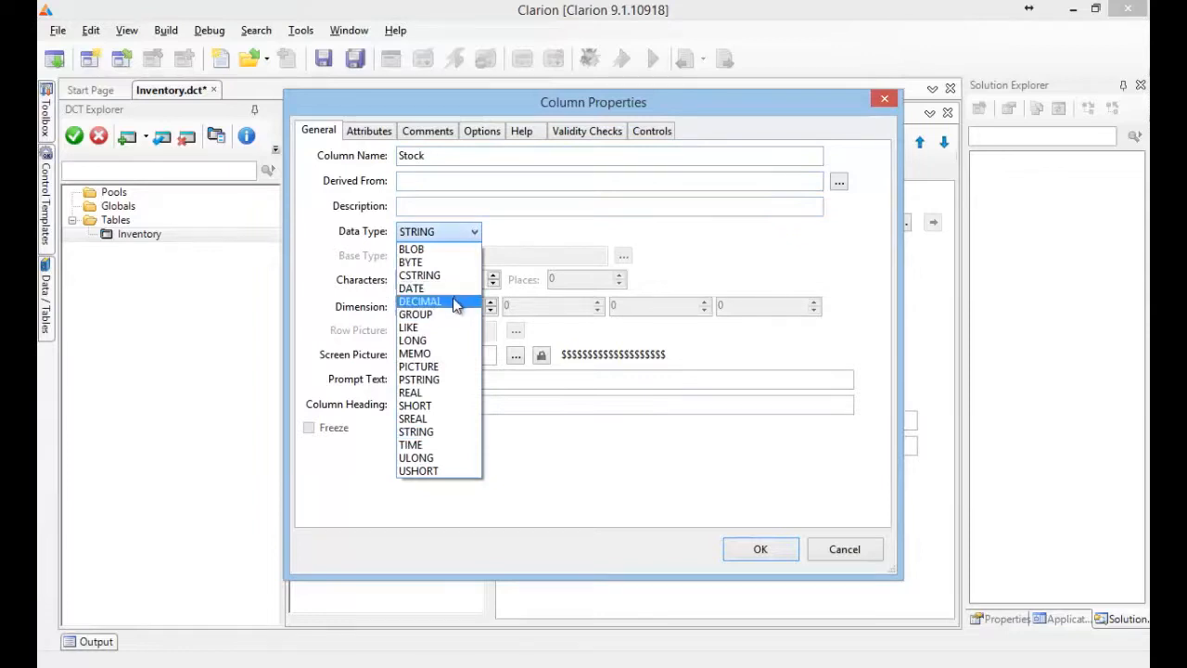
{"action": "left_click", "coordinate": [455, 301]}
{"action": "left_click", "coordinate": [492, 276]}
{"action": "left_click", "coordinate": [492, 275]}
{"action": "left_click", "coordinate": [494, 275]}
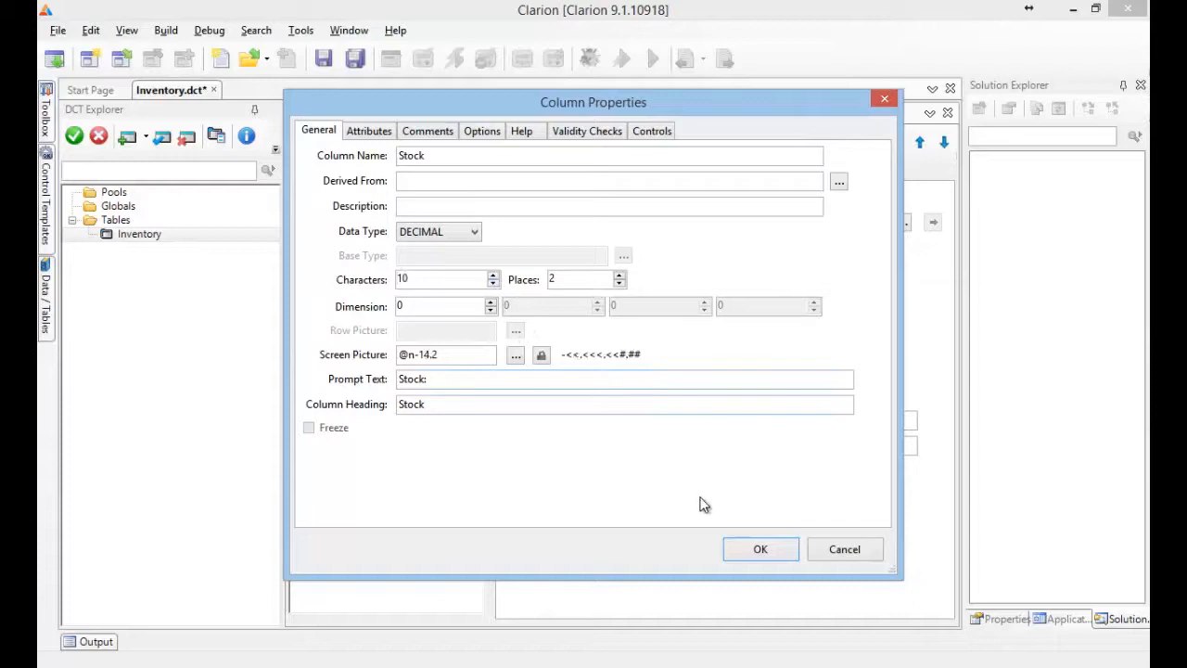
{"action": "left_click", "coordinate": [759, 550]}
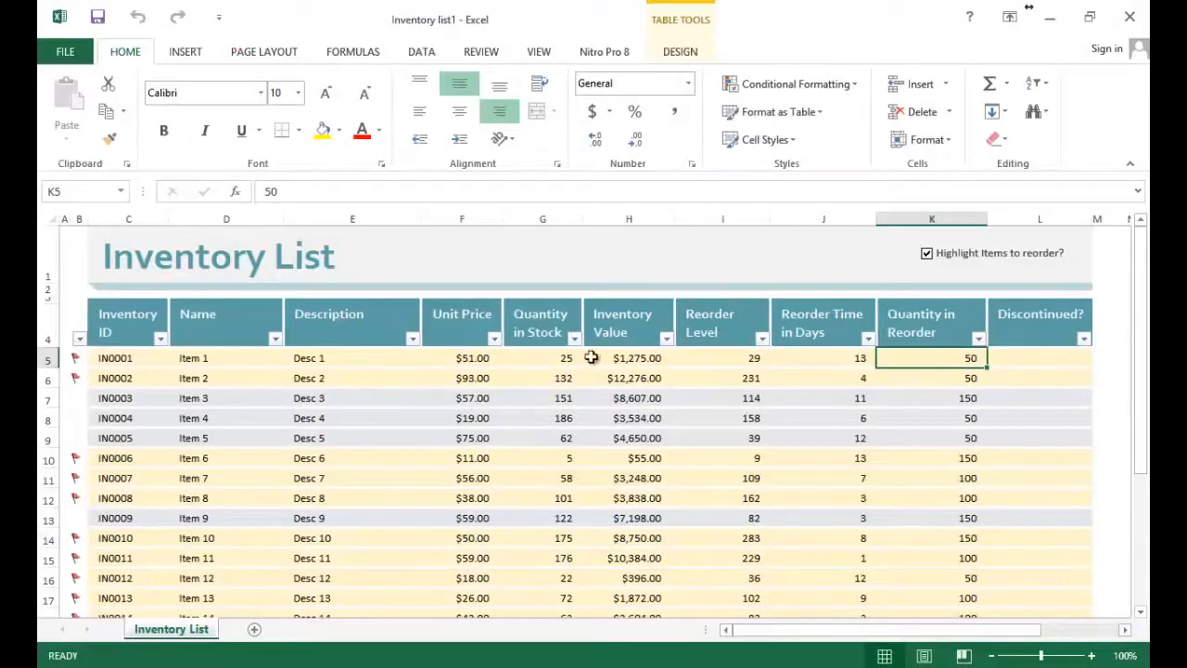
Inspect the first item's Inventory Value formula and Reorder Level cell in the Excel inventory list.
{"action": "left_click", "coordinate": [646, 358]}
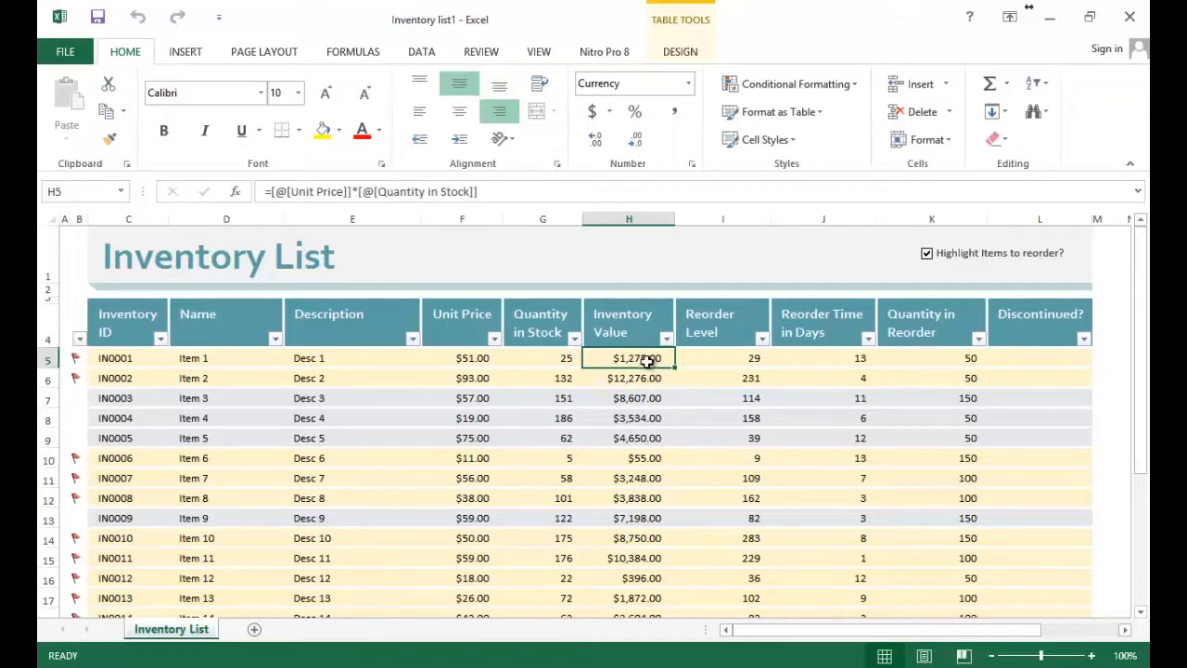
{"action": "left_click", "coordinate": [734, 365]}
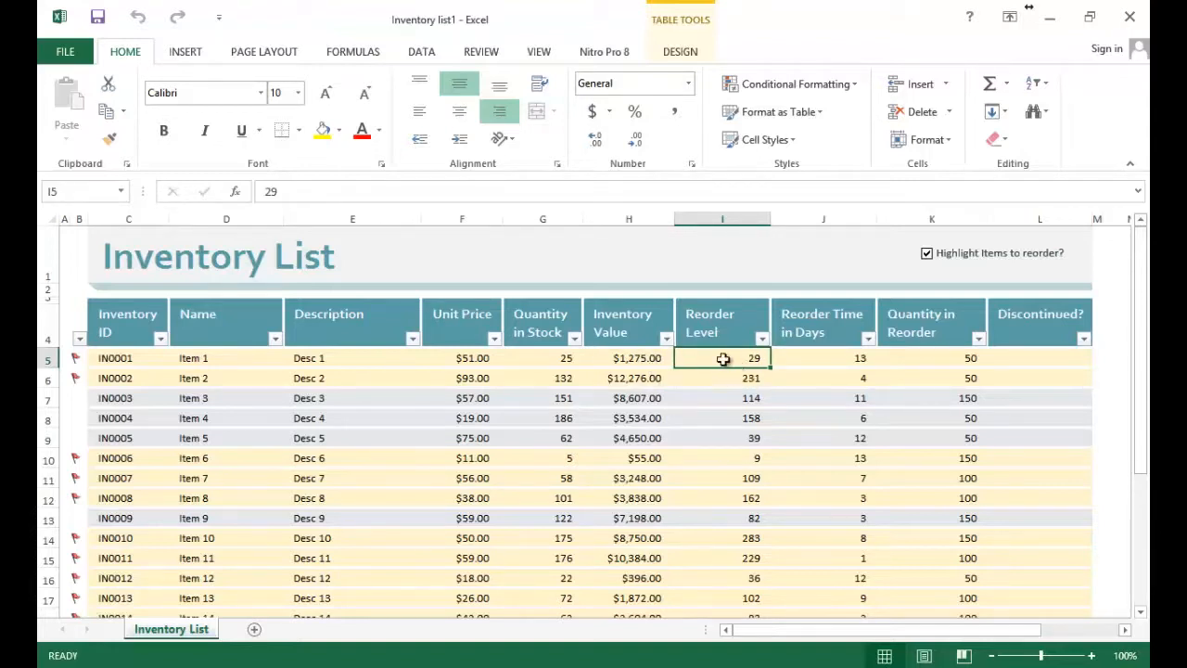
In Clarion, enter a column named Reorder_Level with data type LONG and screen picture @P###P.
{"action": "key", "text": "alt+Tab"}
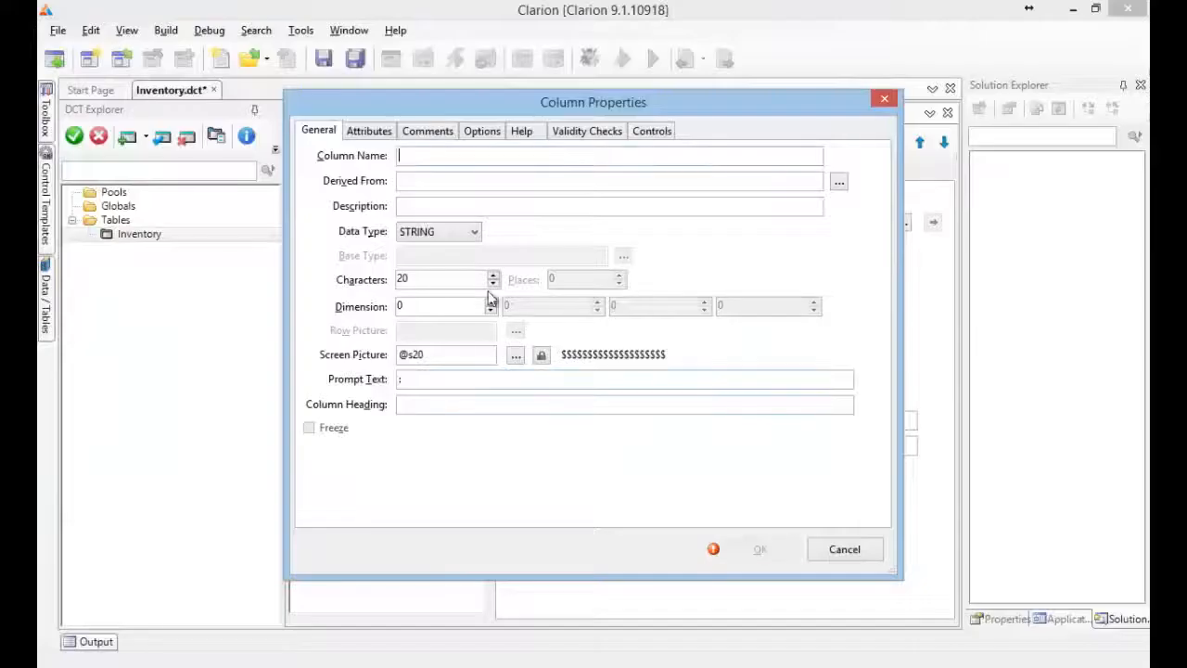
{"action": "type", "text": "Reorder_Level"}
{"action": "left_click", "coordinate": [475, 234]}
{"action": "left_click", "coordinate": [467, 340]}
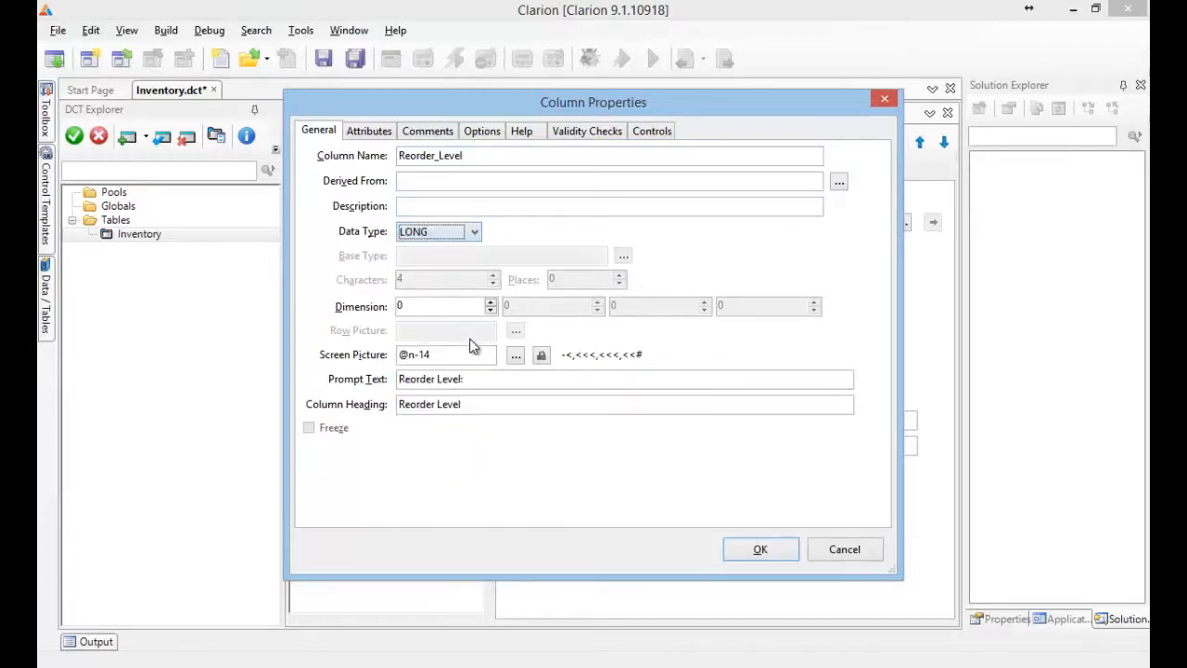
{"action": "left_click", "coordinate": [455, 357]}
{"action": "left_click_drag", "start_coordinate": [488, 358], "coordinate": [406, 358]}
{"action": "type", "text": "P###P"}
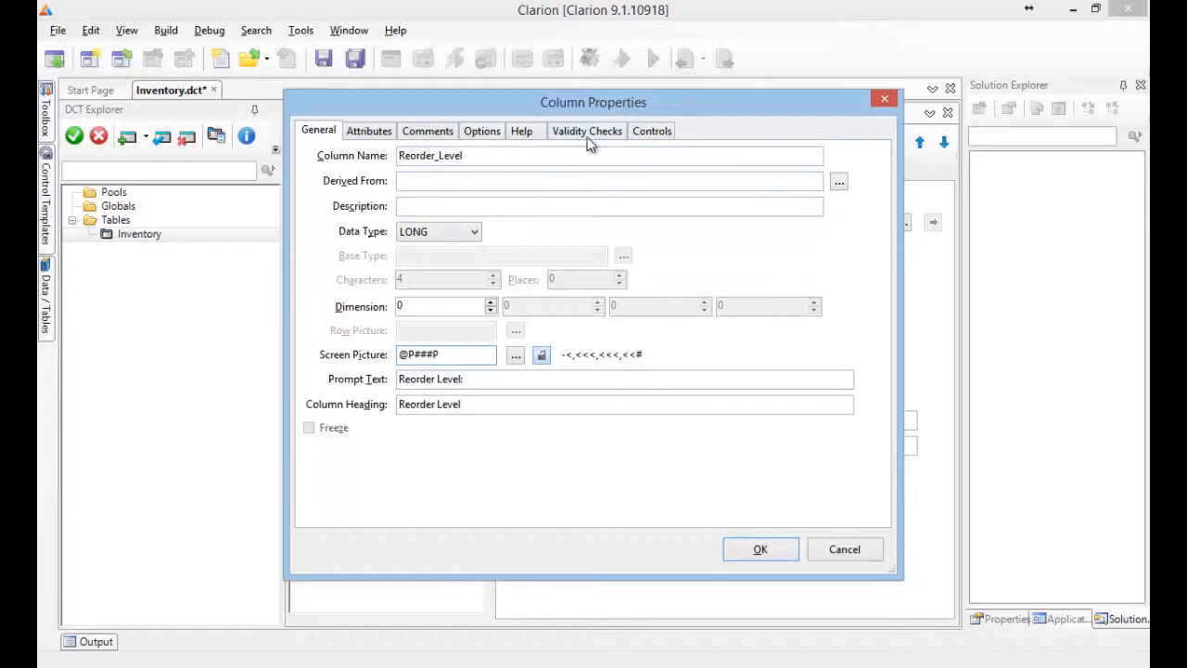
Change the Reorder_Level column's window control type to SPIN and save the column.
{"action": "left_click", "coordinate": [648, 137]}
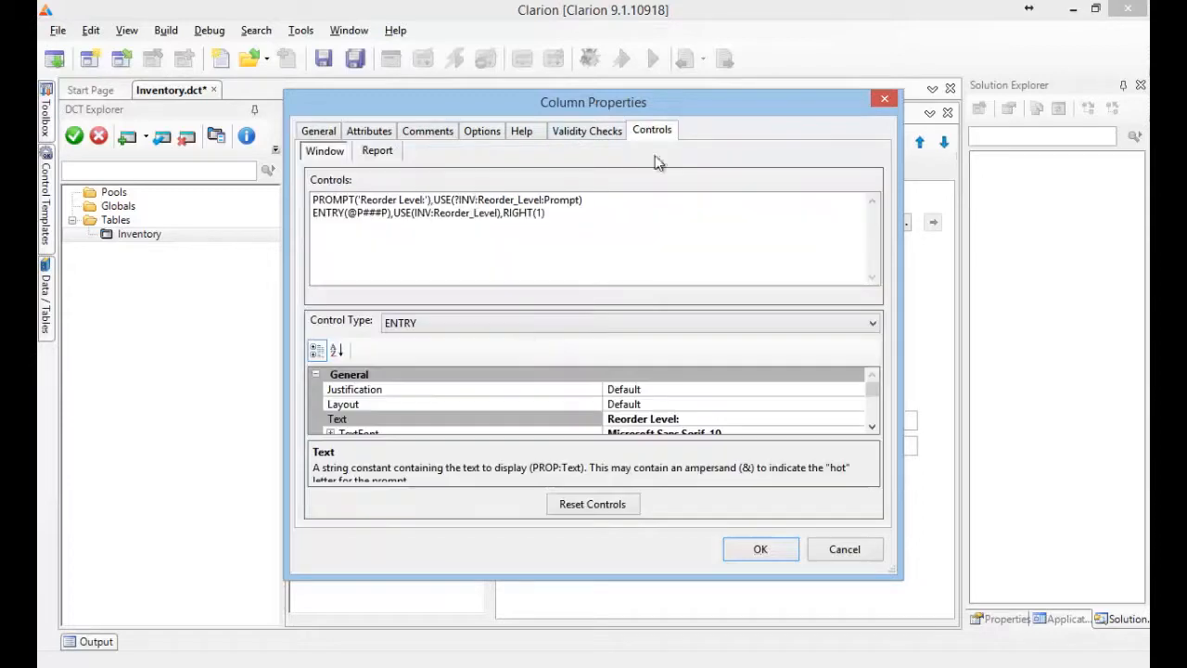
{"action": "left_click", "coordinate": [456, 325]}
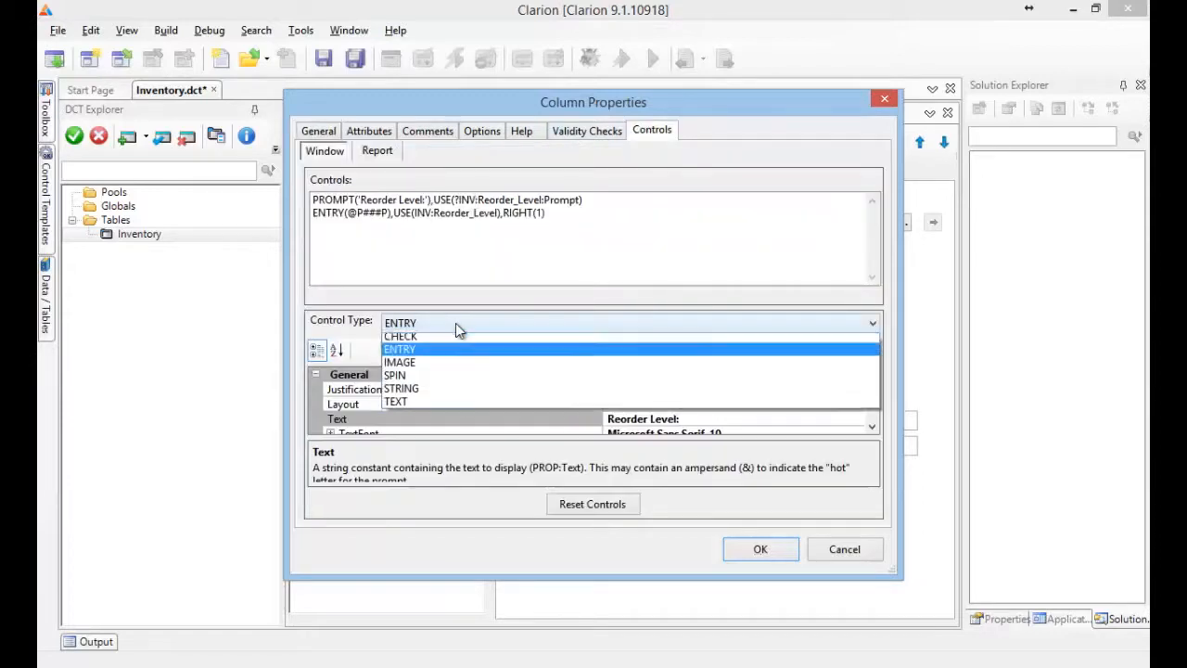
{"action": "left_click", "coordinate": [424, 380]}
{"action": "left_click", "coordinate": [762, 549]}
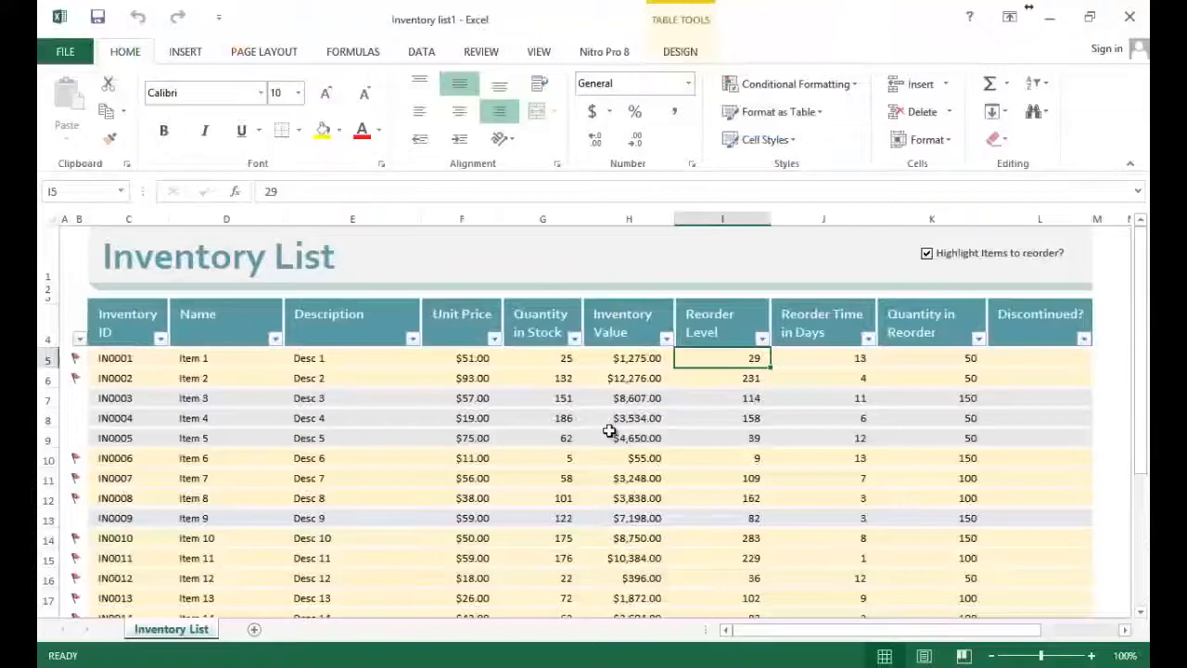
Check the first Reorder Time in Days cell in Excel and enter a Clarion column named Reorder_Time, type LONG, screen picture @P###P.
{"action": "left_click", "coordinate": [809, 360]}
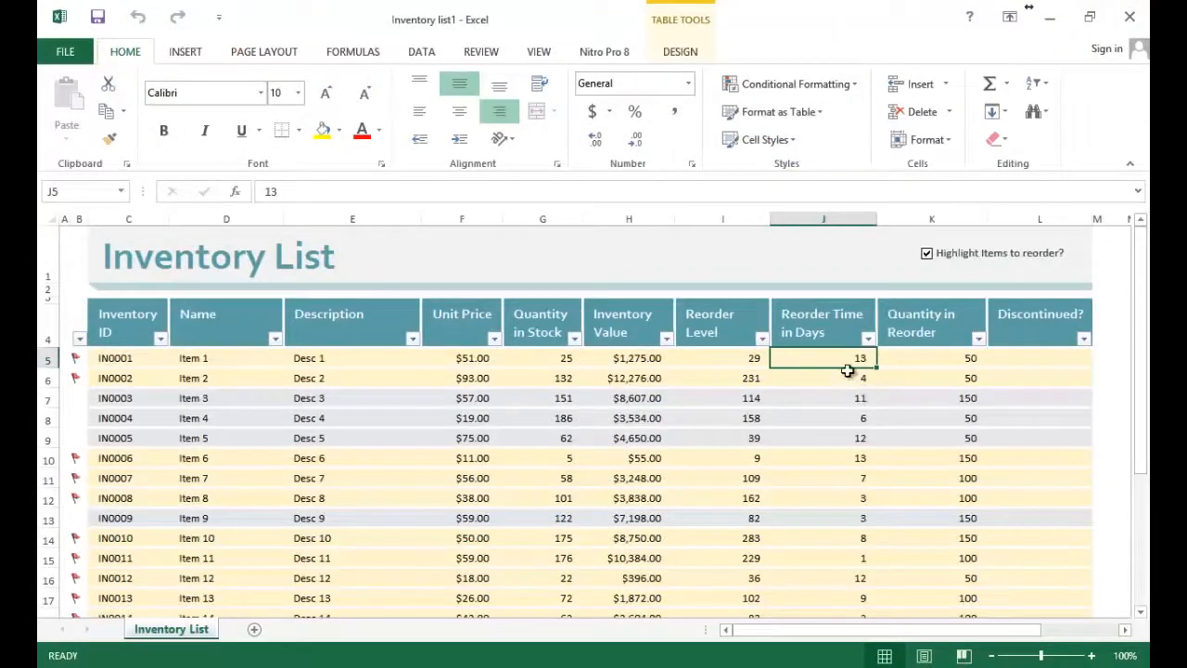
{"action": "key", "text": "alt+Tab"}
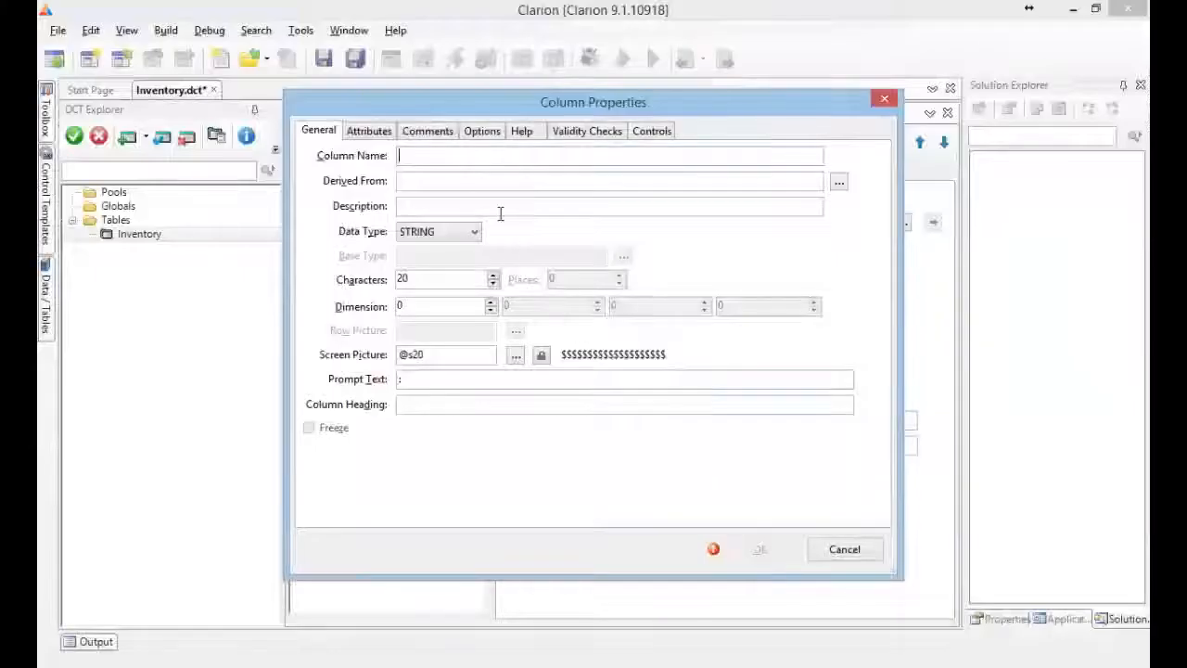
{"action": "type", "text": "Reorder_Time"}
{"action": "key", "text": "Tab"}
{"action": "key", "text": "Tab"}
{"action": "key", "text": "Tab"}
{"action": "key", "text": "Tab"}
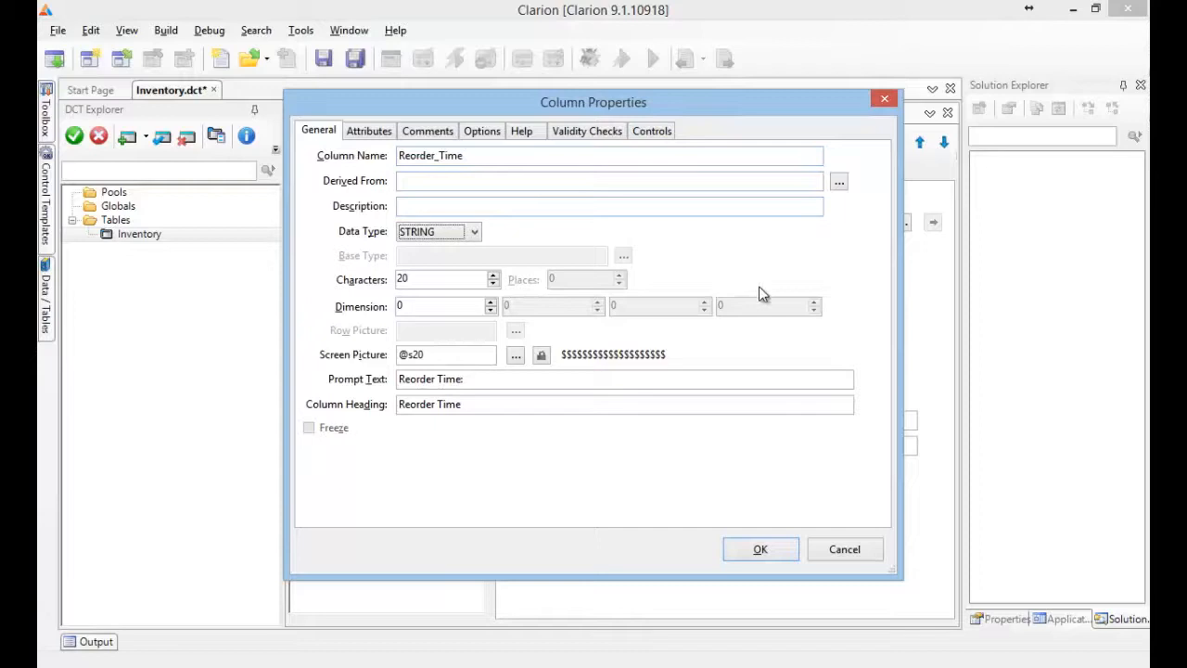
{"action": "key", "text": "d"}
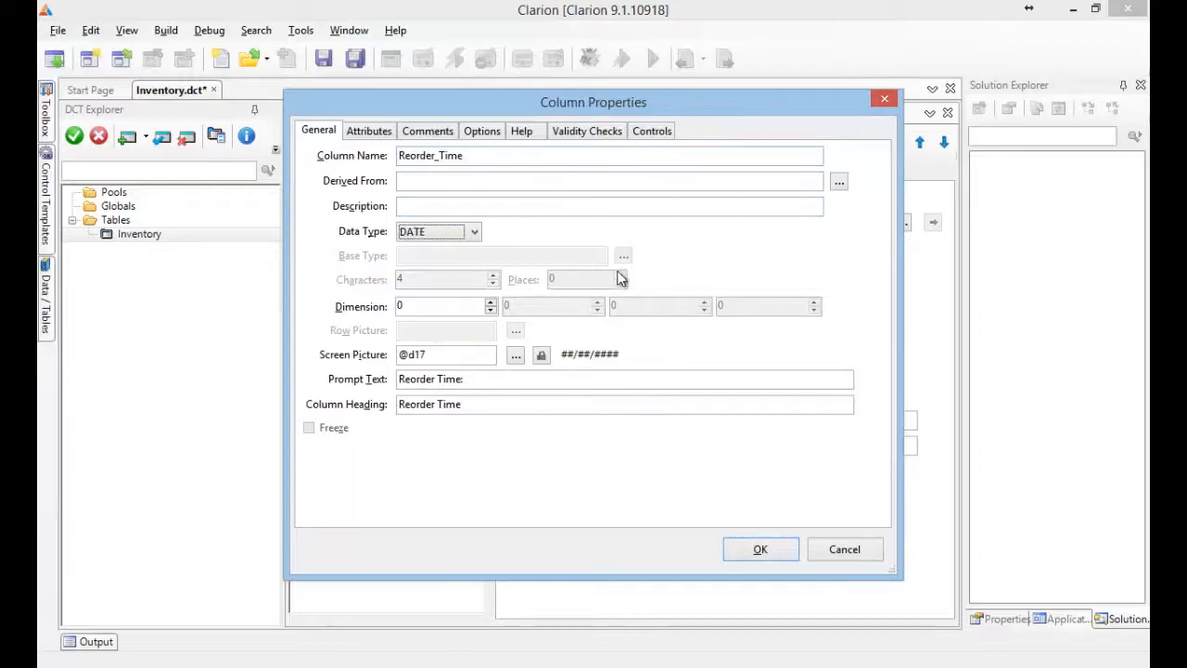
{"action": "key", "text": "l"}
{"action": "key", "text": "l"}
{"action": "left_click_drag", "start_coordinate": [432, 355], "coordinate": [409, 371]}
{"action": "type", "text": "P###P"}
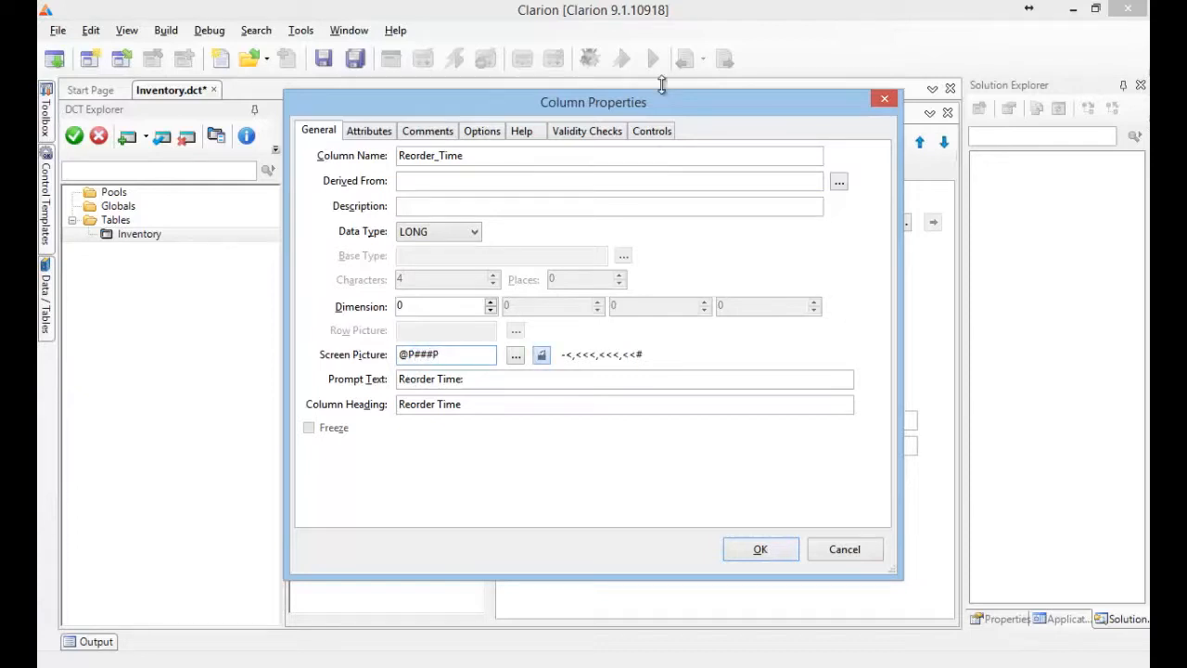
Change the Reorder_Time column's window control type to SPIN and save the column.
{"action": "left_click", "coordinate": [593, 131]}
{"action": "left_click", "coordinate": [651, 130]}
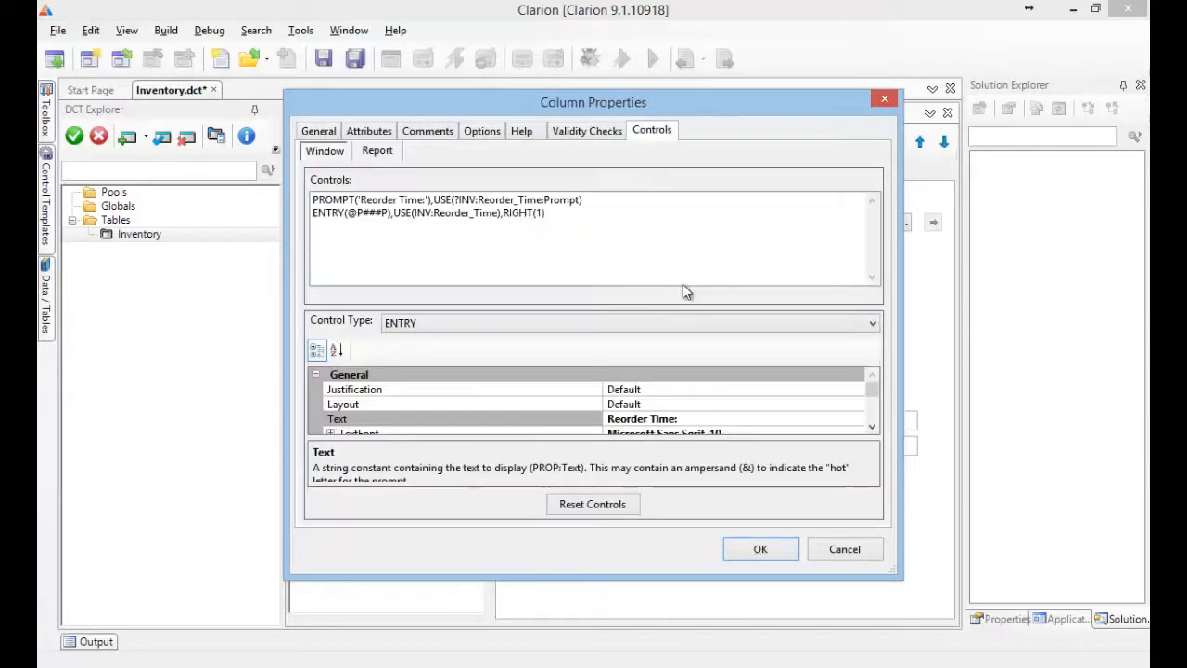
{"action": "left_click", "coordinate": [510, 323]}
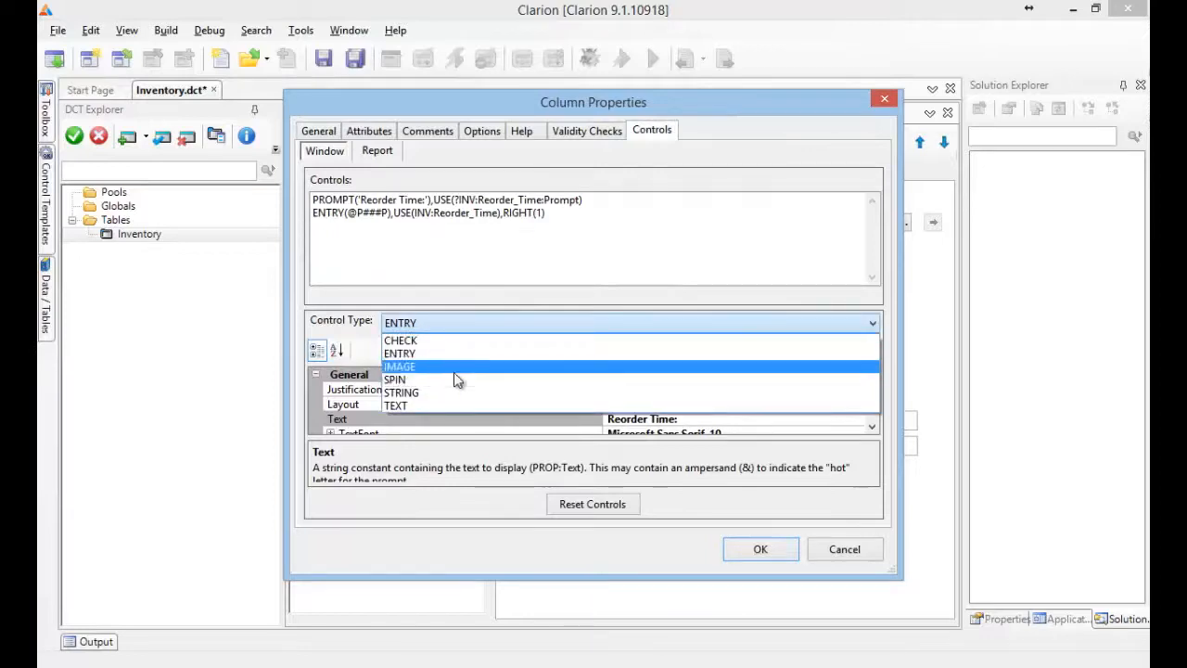
{"action": "left_click", "coordinate": [454, 368]}
{"action": "left_click", "coordinate": [459, 324]}
{"action": "left_click", "coordinate": [430, 381]}
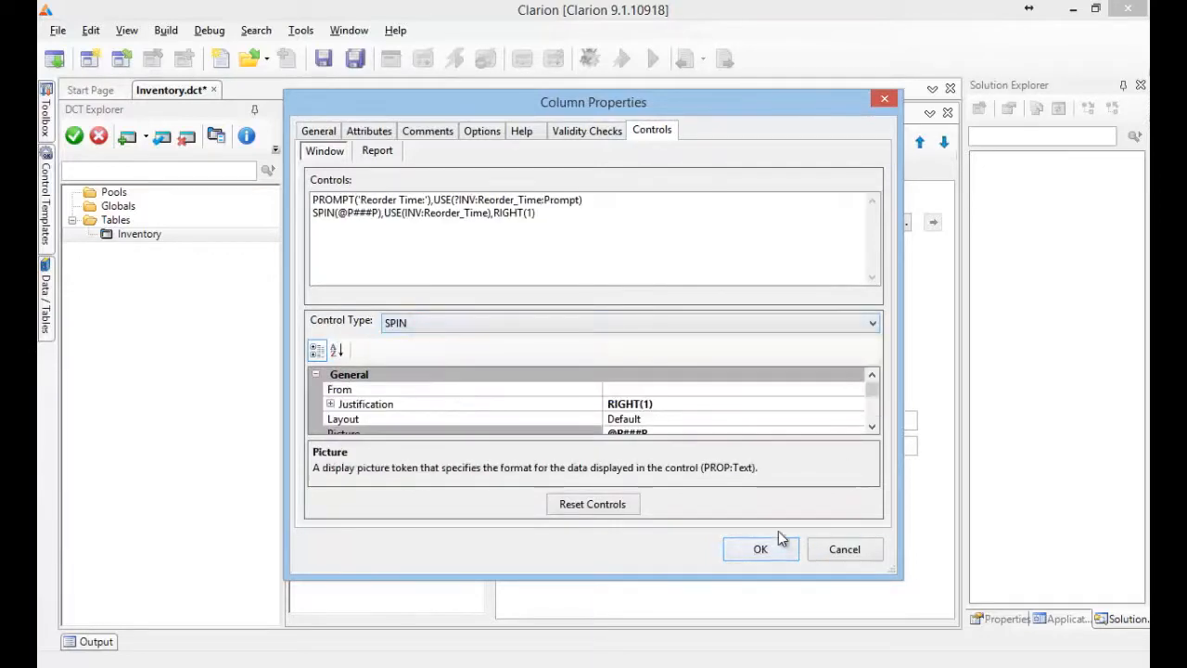
{"action": "left_click", "coordinate": [760, 549]}
Switch to Excel and examine the Quantity in Reorder and Discontinued? columns of the inventory list.
{"action": "key", "text": "alt+Tab"}
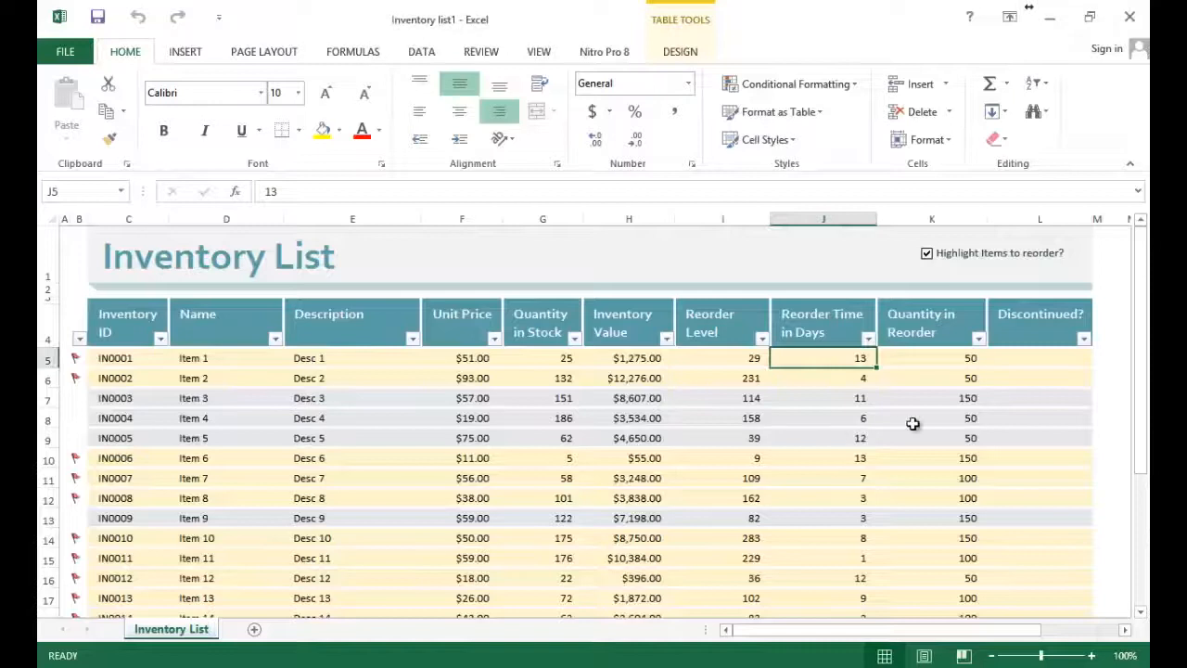
{"action": "left_click", "coordinate": [936, 366]}
{"action": "left_click_drag", "start_coordinate": [1017, 360], "coordinate": [958, 516]}
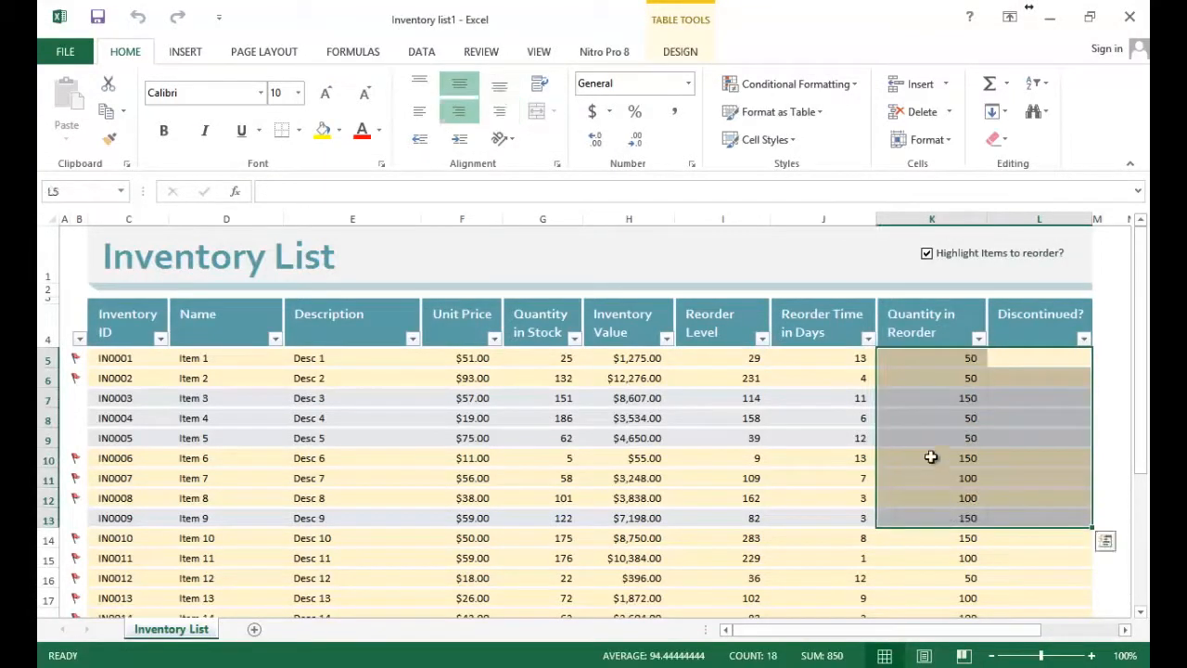
{"action": "left_click", "coordinate": [949, 462]}
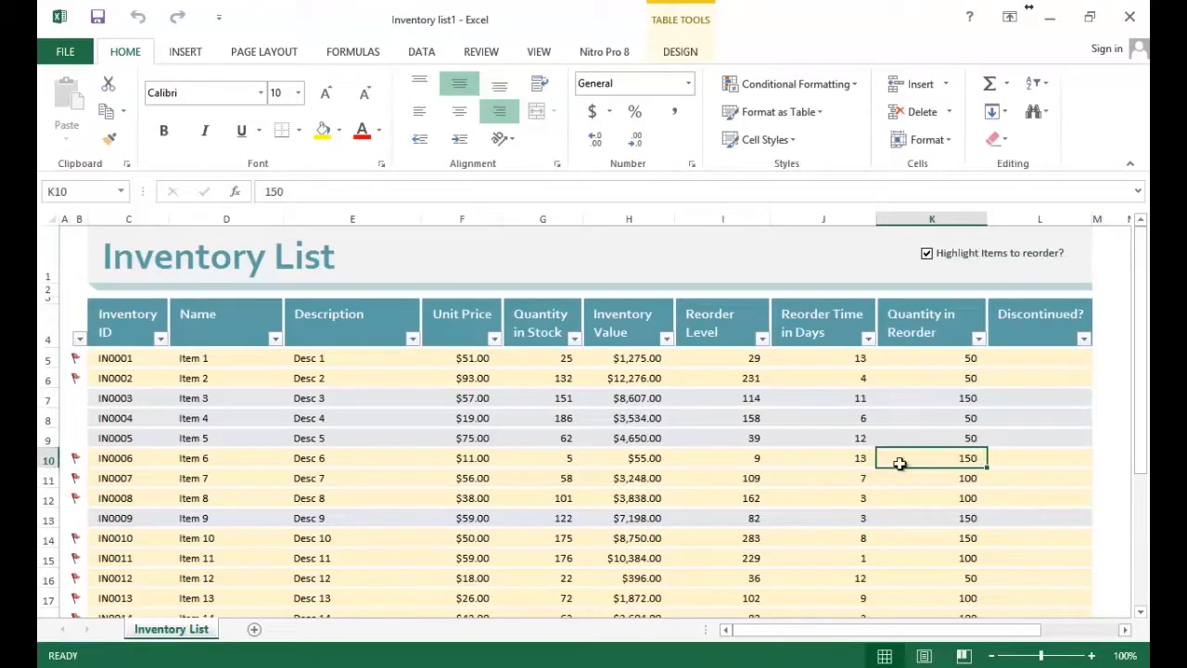
{"action": "key", "text": "alt+Tab"}
Cancel the blank column entry and start a new key for the Inventory table labelled ID_Inventory_Key.
{"action": "left_click", "coordinate": [844, 549]}
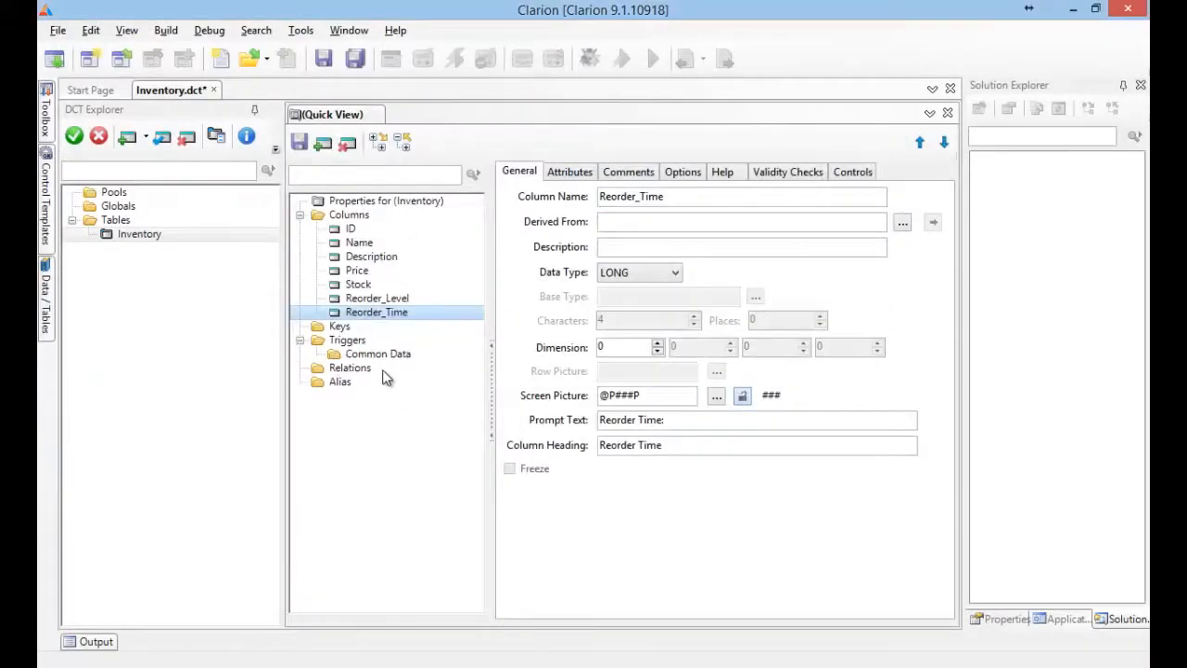
{"action": "left_click", "coordinate": [362, 329]}
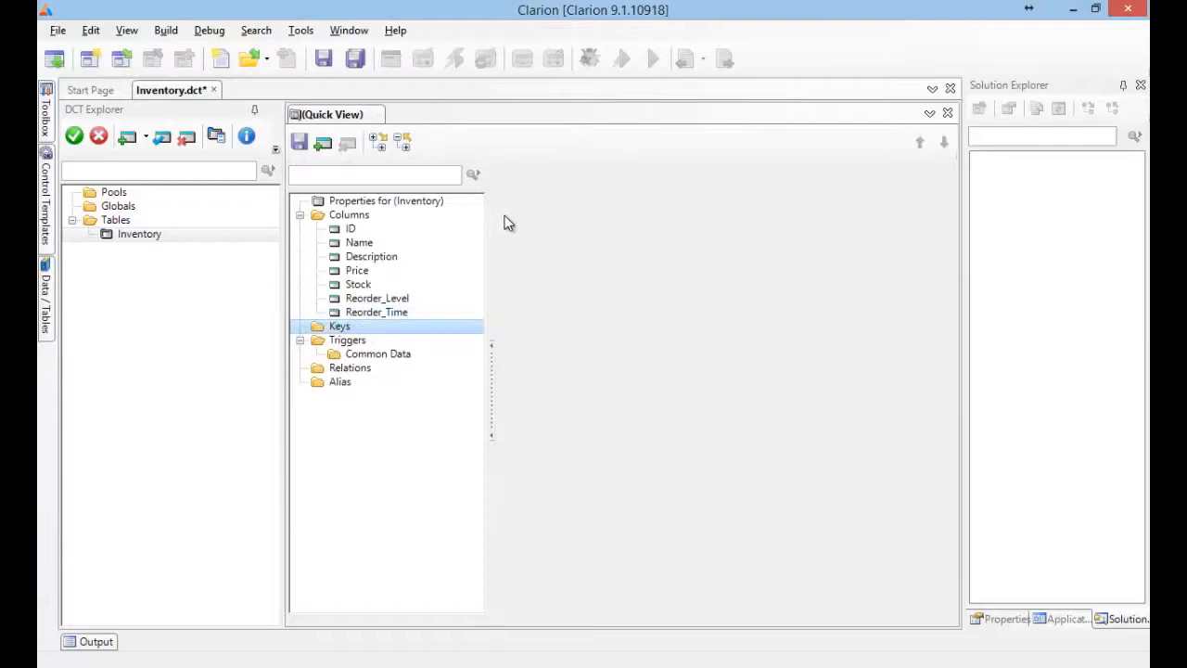
{"action": "left_click", "coordinate": [323, 143]}
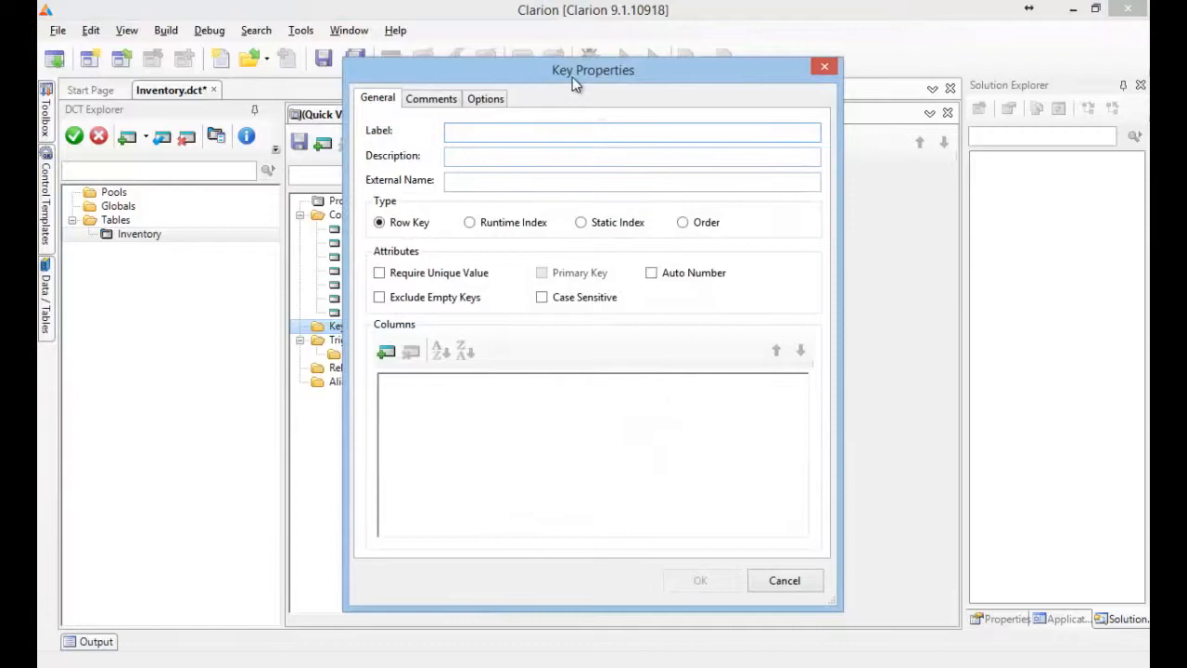
{"action": "left_click_drag", "start_coordinate": [573, 77], "coordinate": [631, 80]}
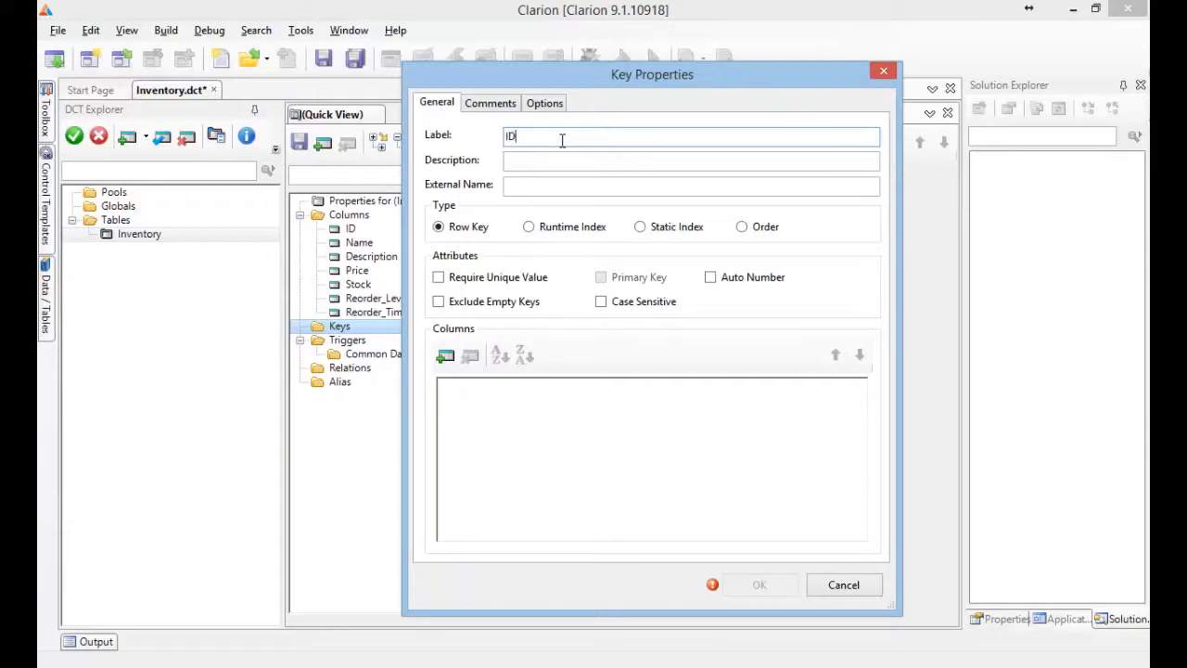
{"action": "type", "text": "Invenot"}
{"action": "key", "text": "Tab"}
Enable Require Unique Value, Primary Key and Auto Number for ID_Inventory_Key.
{"action": "left_click", "coordinate": [500, 280]}
{"action": "left_click", "coordinate": [602, 278]}
{"action": "left_click", "coordinate": [712, 278]}
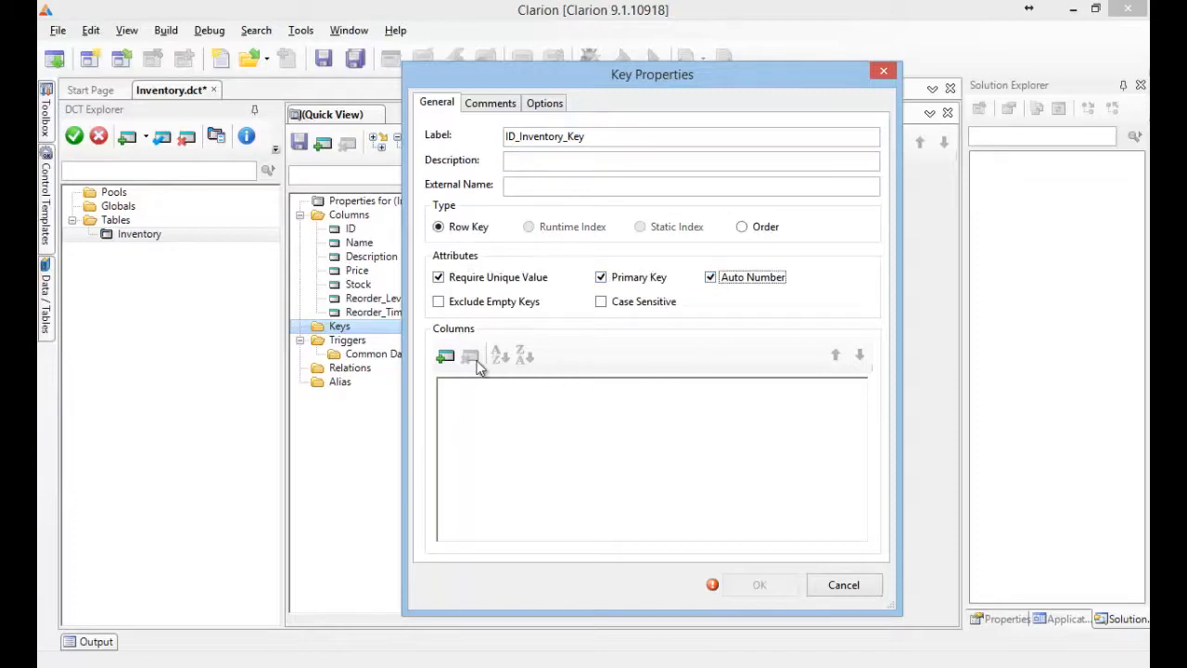
Add the ID column to ID_Inventory_Key in descending order, save the key and end key entry.
{"action": "left_click", "coordinate": [445, 356]}
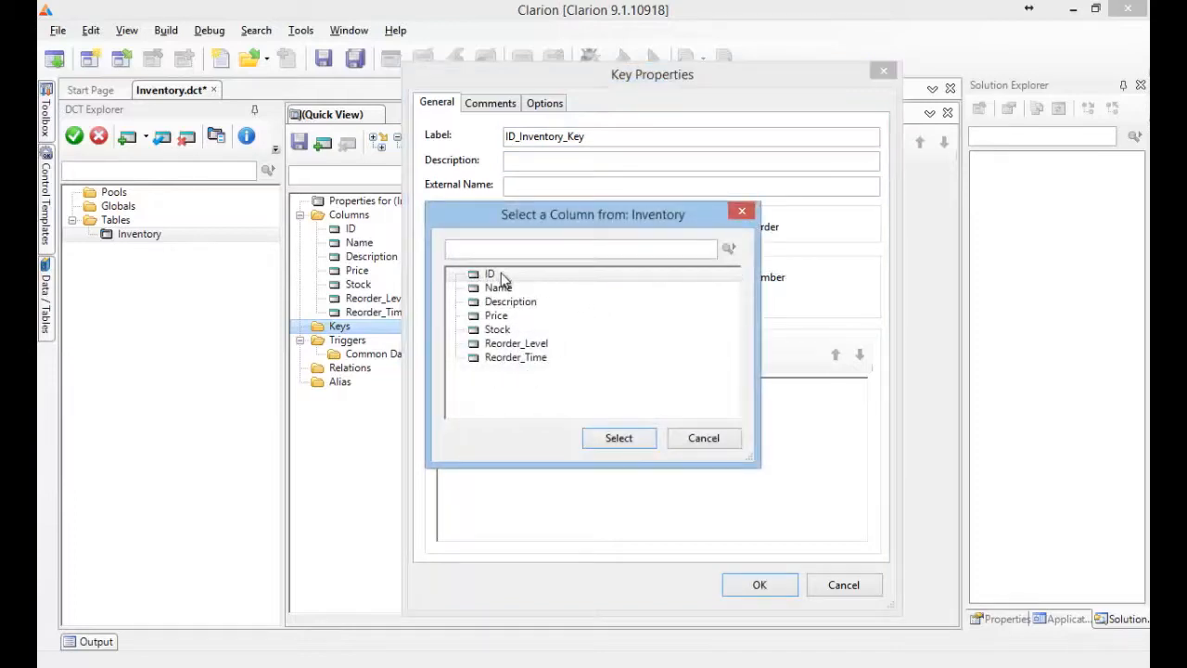
{"action": "double_click", "coordinate": [501, 276]}
{"action": "left_click", "coordinate": [666, 445]}
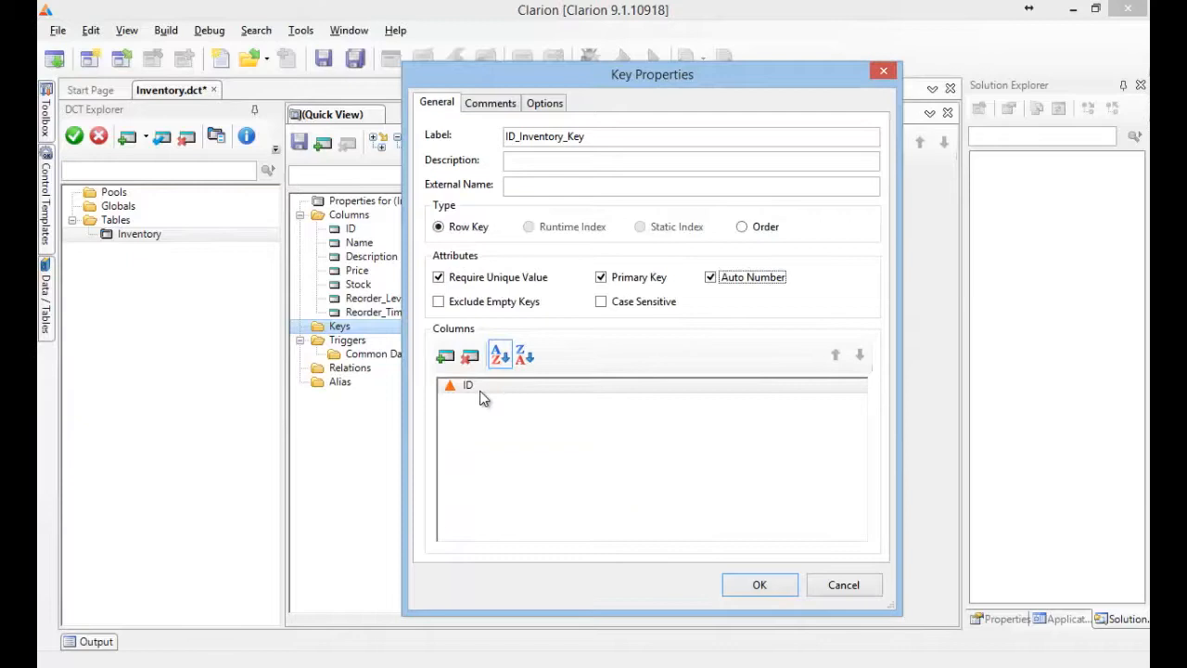
{"action": "left_click", "coordinate": [525, 383]}
{"action": "left_click", "coordinate": [525, 363]}
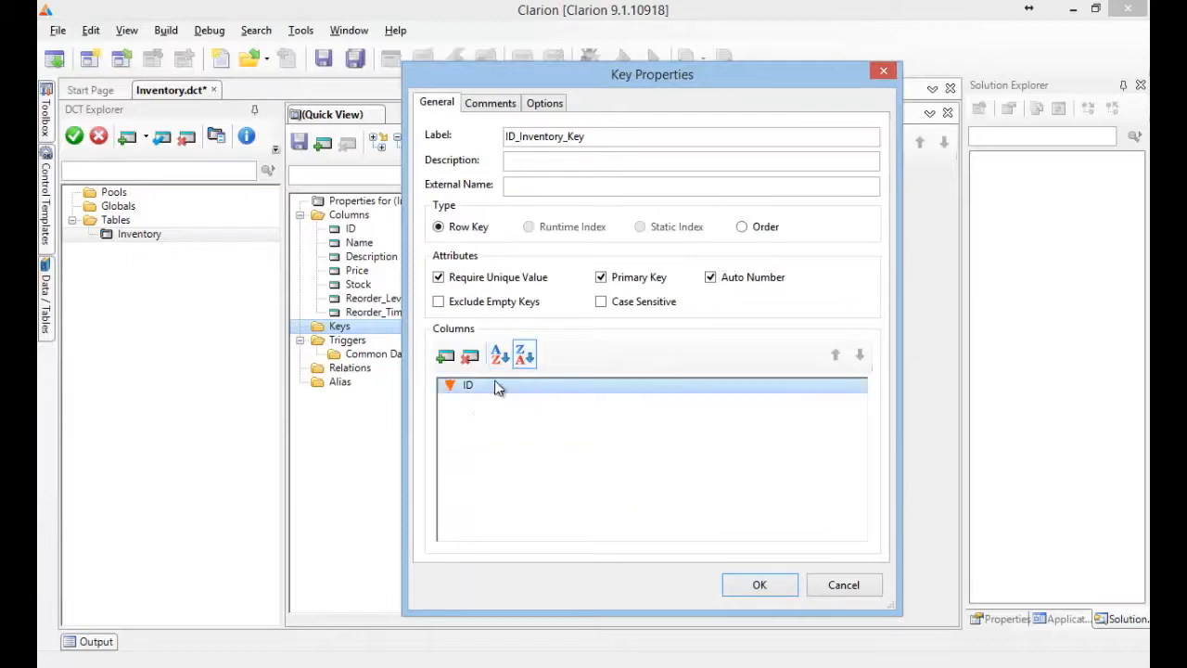
{"action": "left_click", "coordinate": [760, 585]}
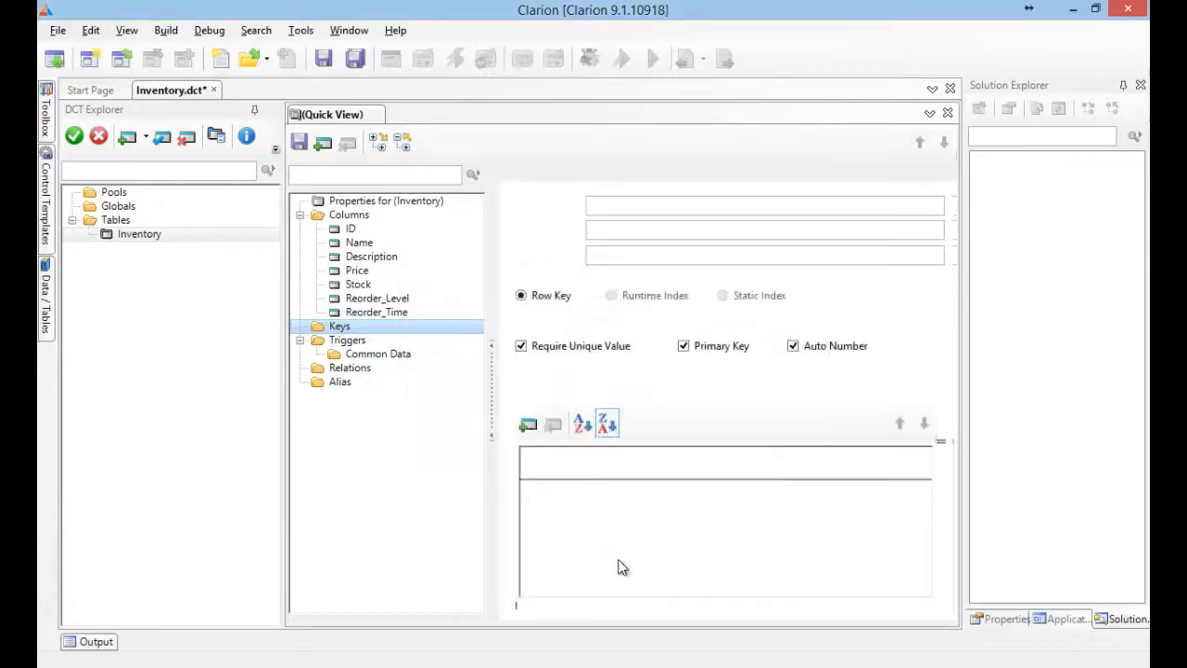
{"action": "left_click", "coordinate": [777, 580]}
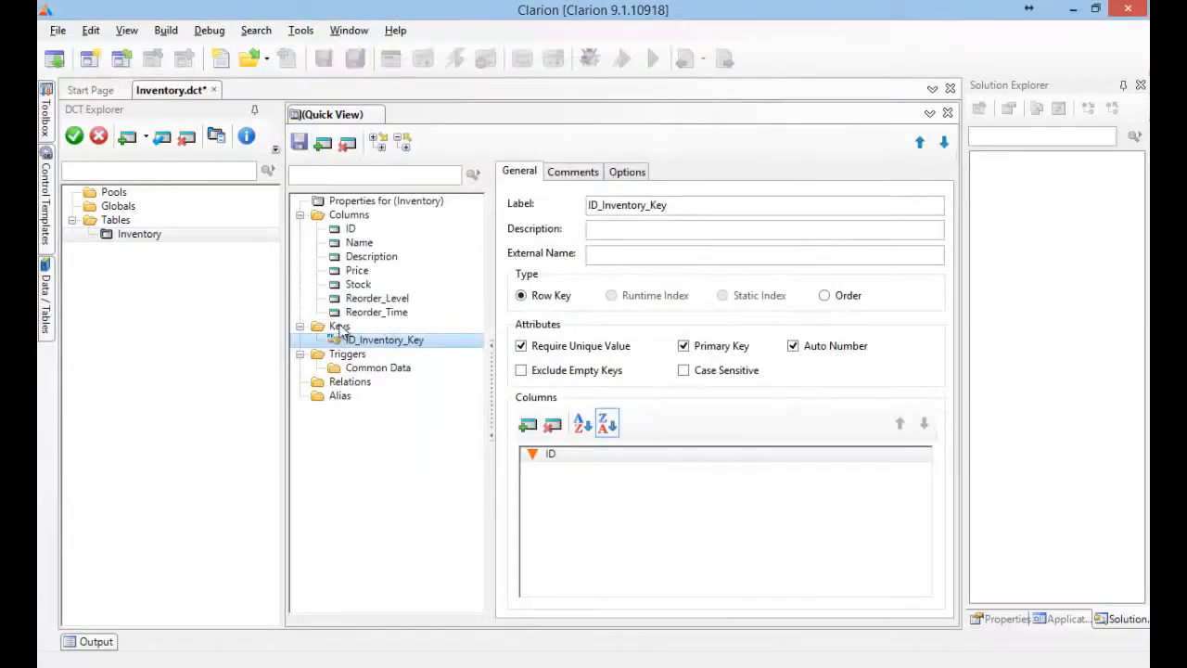
Save and close the Inventory dictionary.
{"action": "left_click", "coordinate": [322, 59]}
{"action": "left_click", "coordinate": [74, 137]}
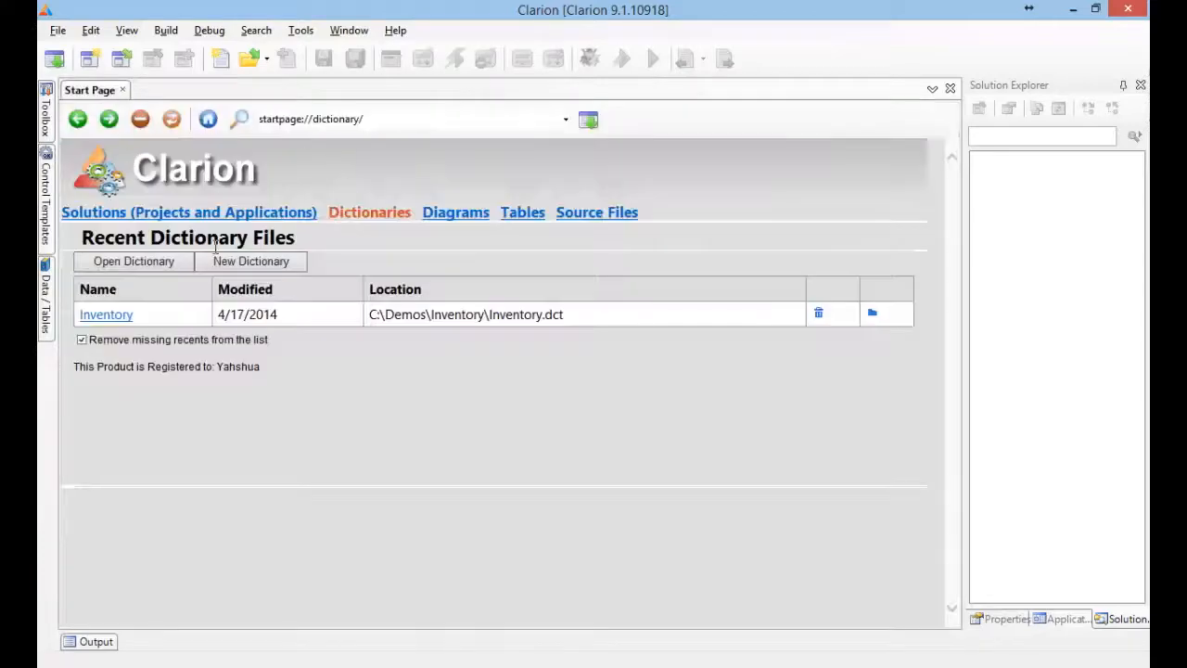